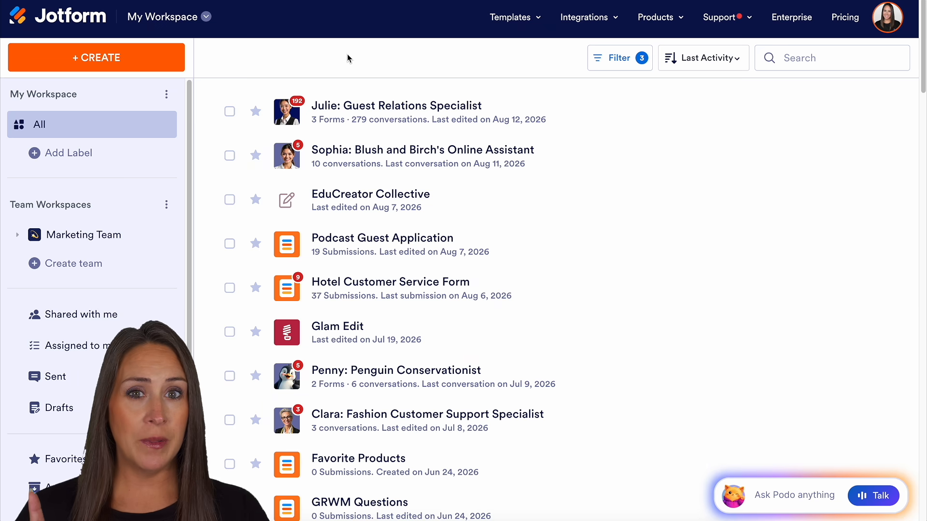
Start creating a new form from the workspace
click(121, 62)
click(157, 187)
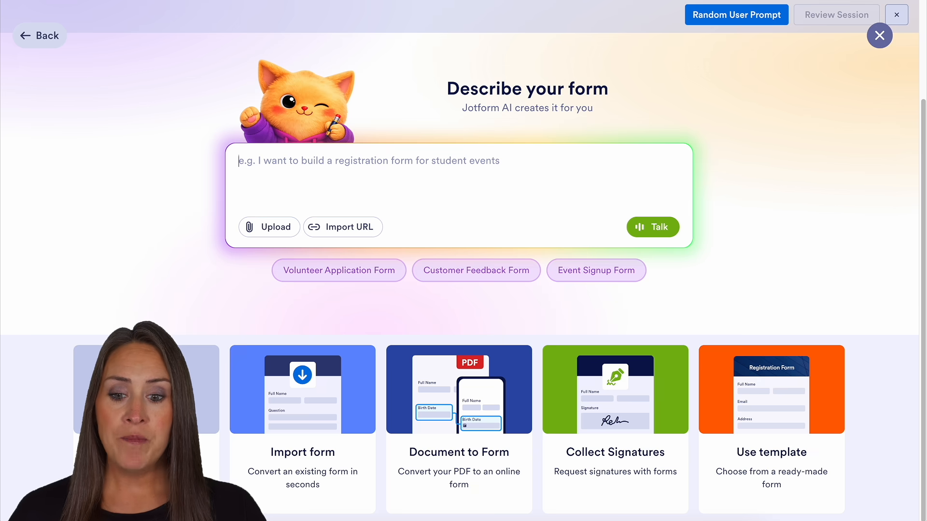
Review the options for importing an existing form, then return to the form creation choices
click(319, 443)
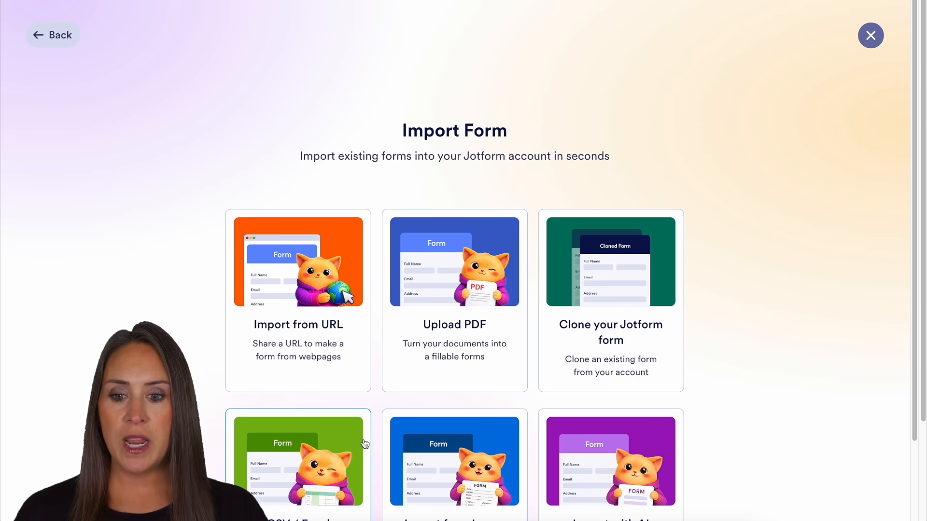
scroll(869, 379, down, 2)
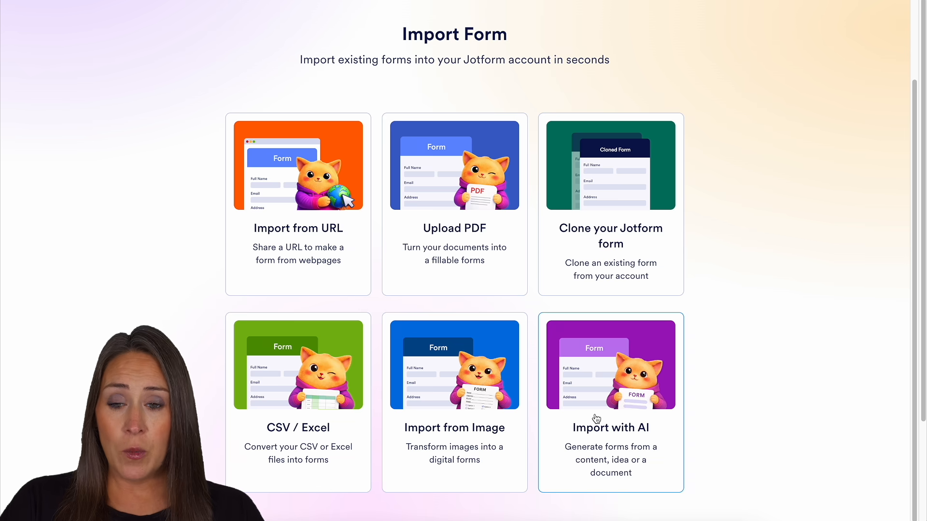
scroll(642, 385, up, 2)
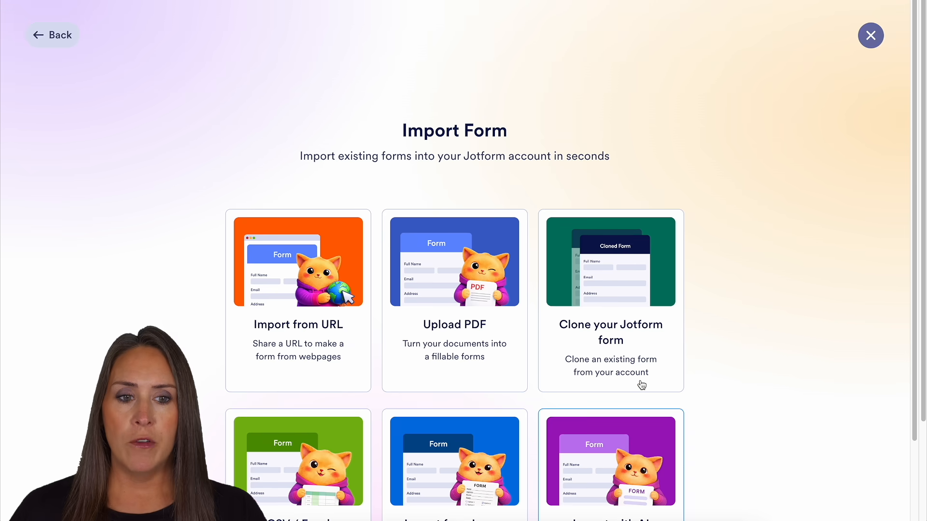
click(62, 37)
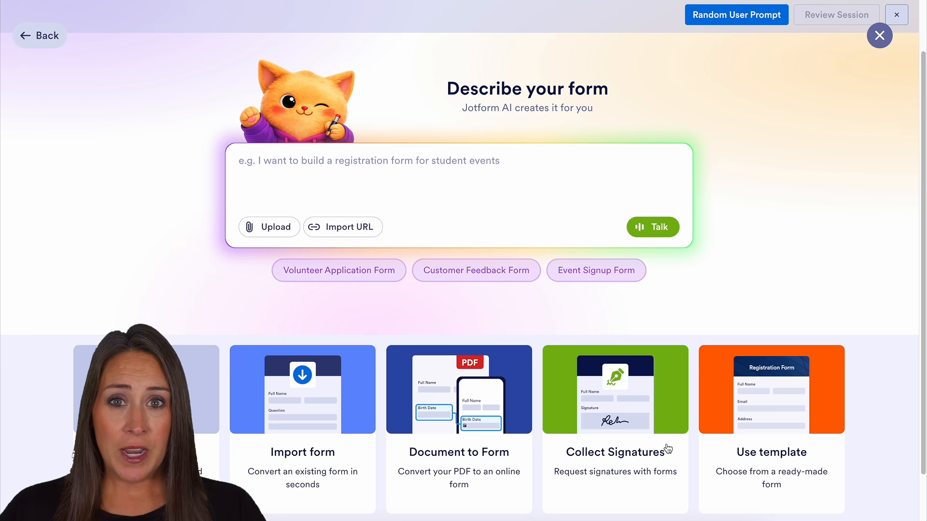
Look through the ready-made form templates and go back to the form creation choices
click(756, 445)
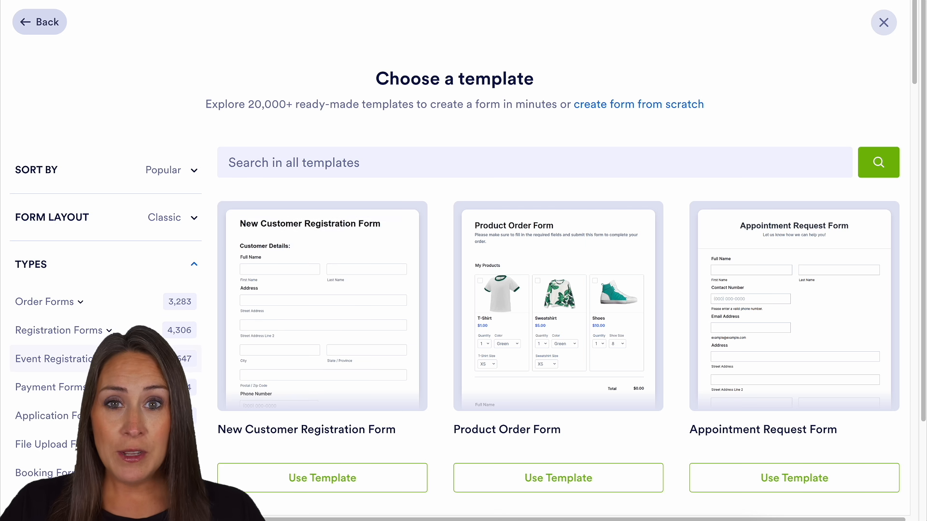
scroll(558, 300, down, 1)
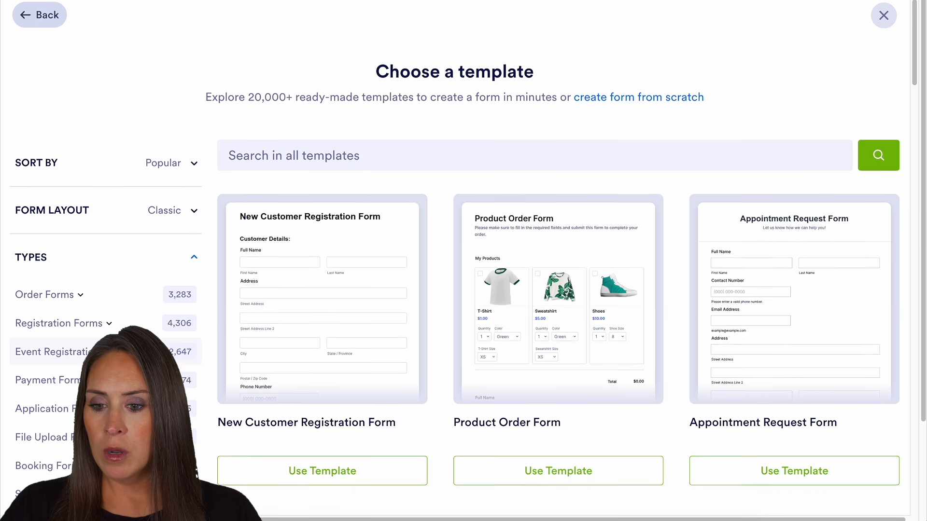
scroll(135, 406, down, 1)
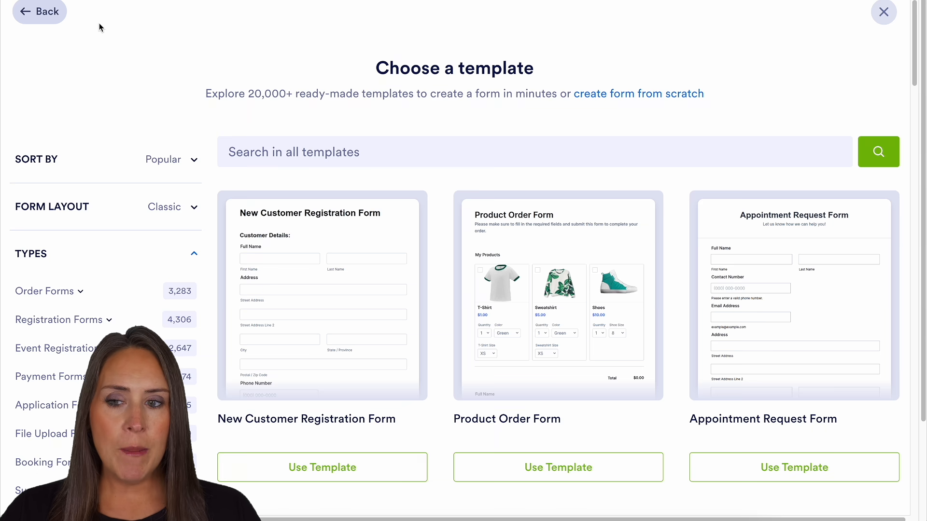
click(41, 12)
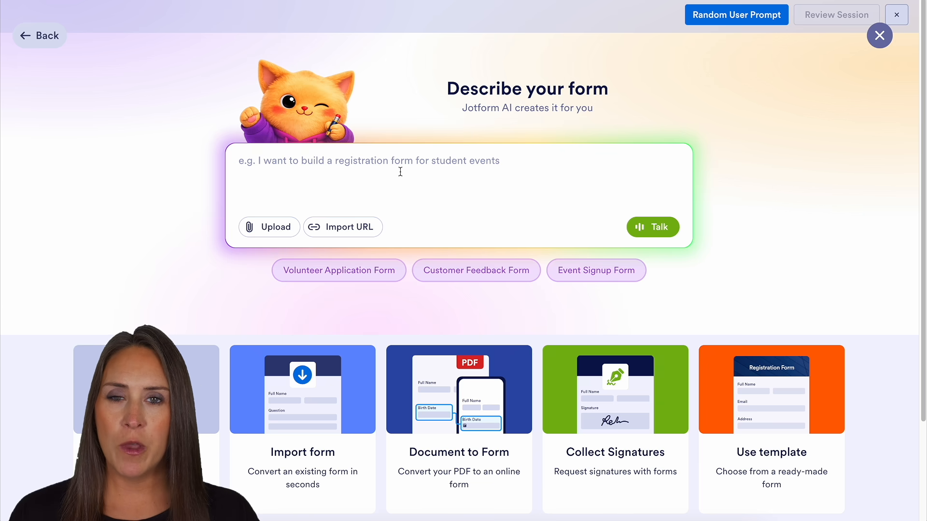
Generate an in-person event registration form by voice with Jotform AI and retitle it "Gala Event Registration"
click(664, 231)
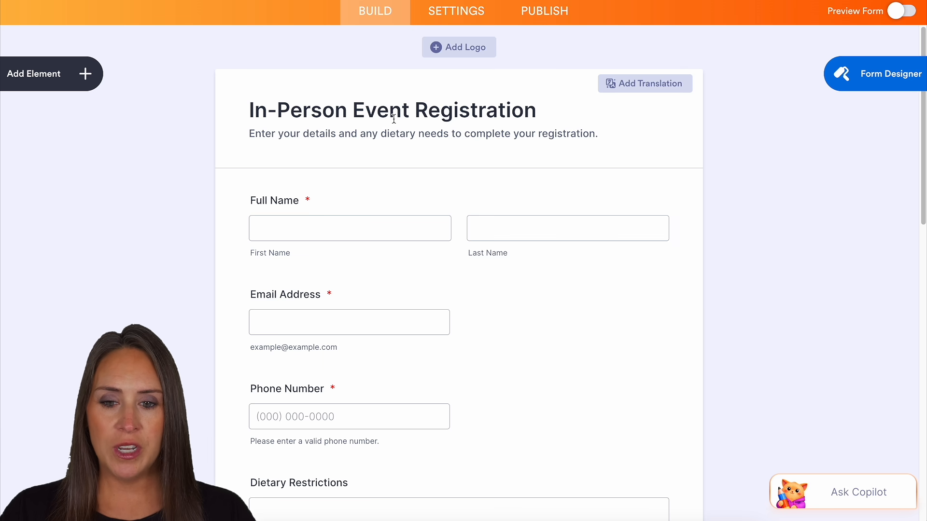
drag(347, 112, 237, 116)
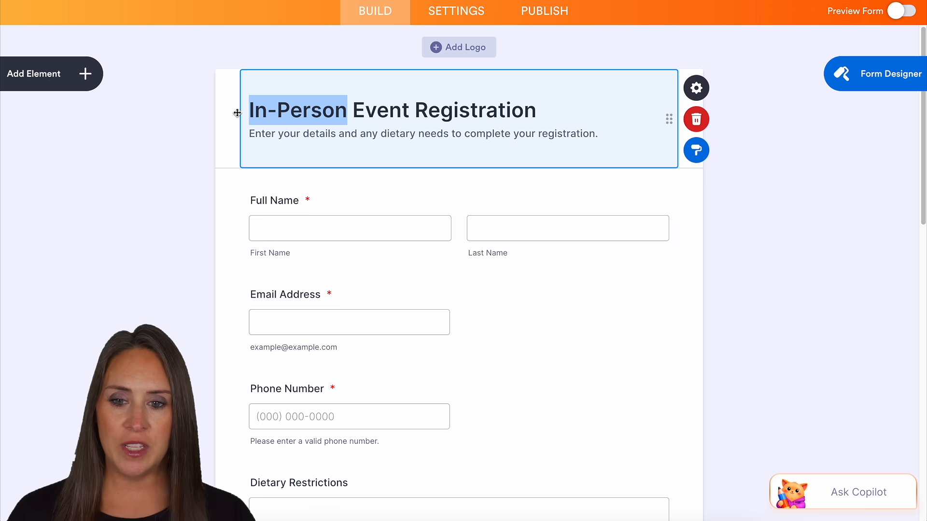
text(Gala)
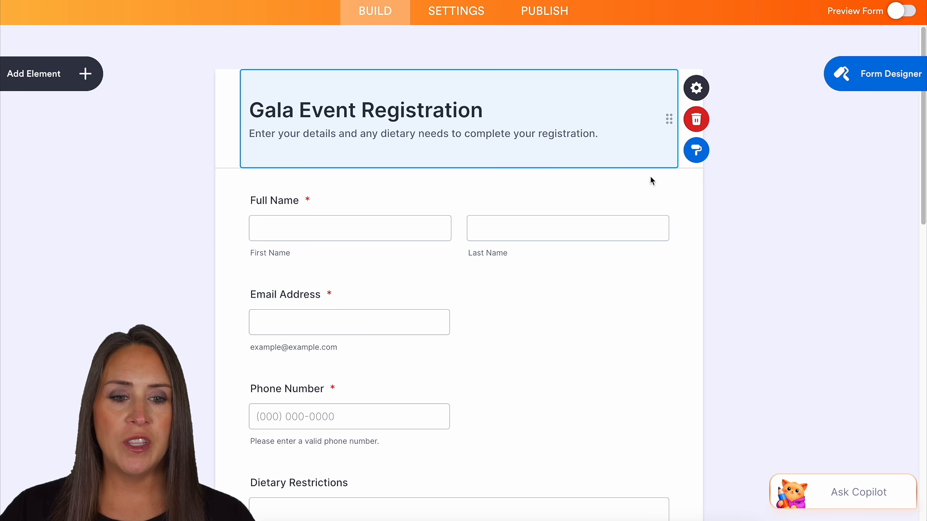
click(798, 221)
Review the generated form's fields from Full Name down to the terms checkbox and Register button
scroll(790, 235, down, 1)
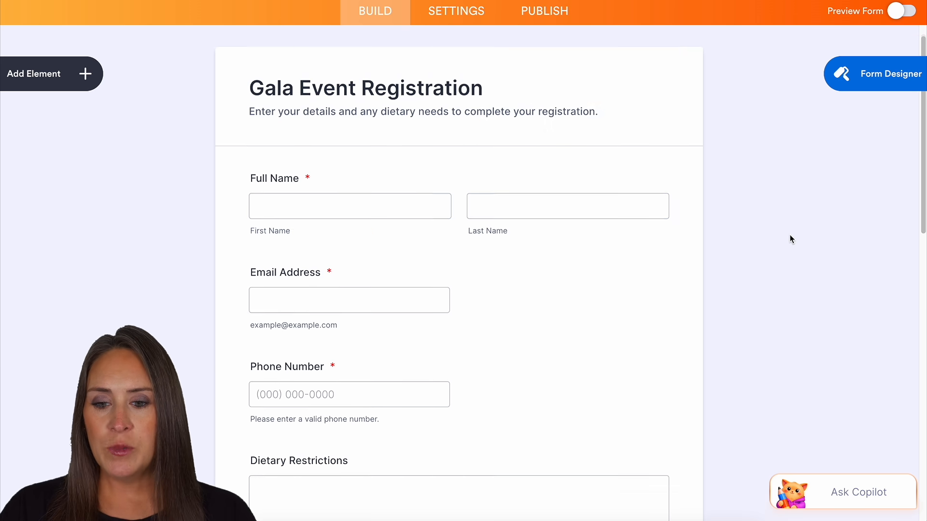
scroll(790, 235, down, 1)
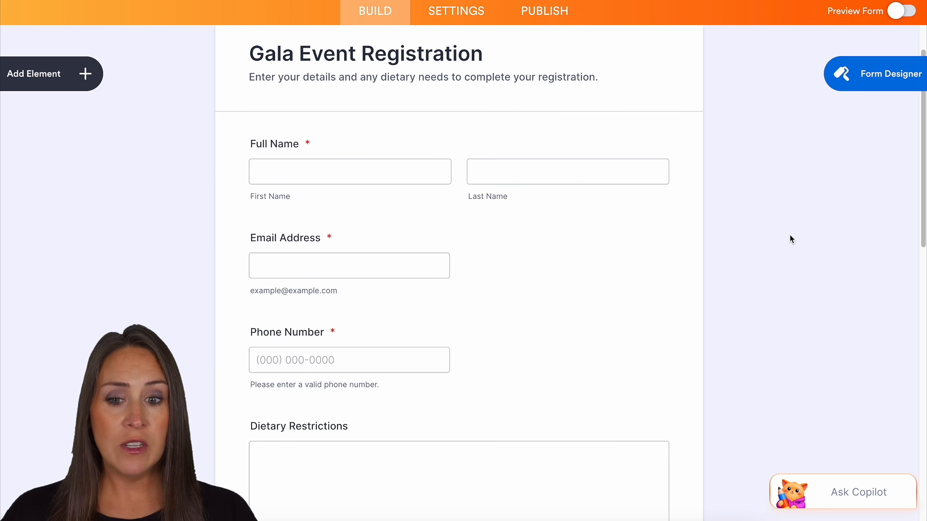
scroll(565, 331, down, 1)
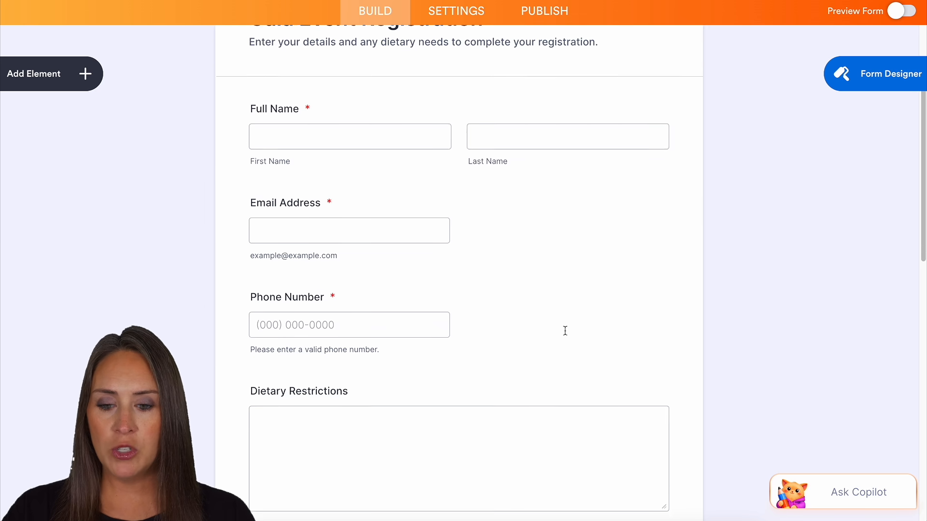
scroll(565, 331, down, 6)
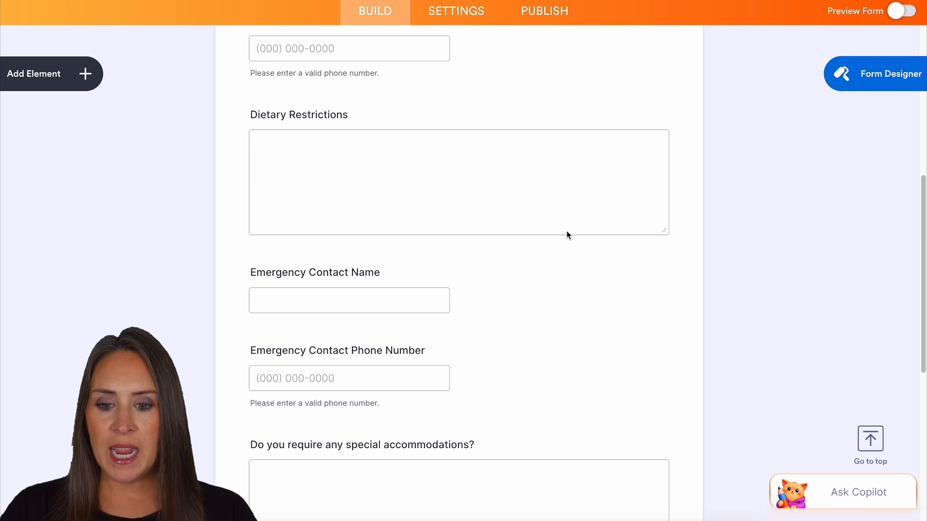
scroll(566, 236, down, 1)
scroll(554, 253, down, 2)
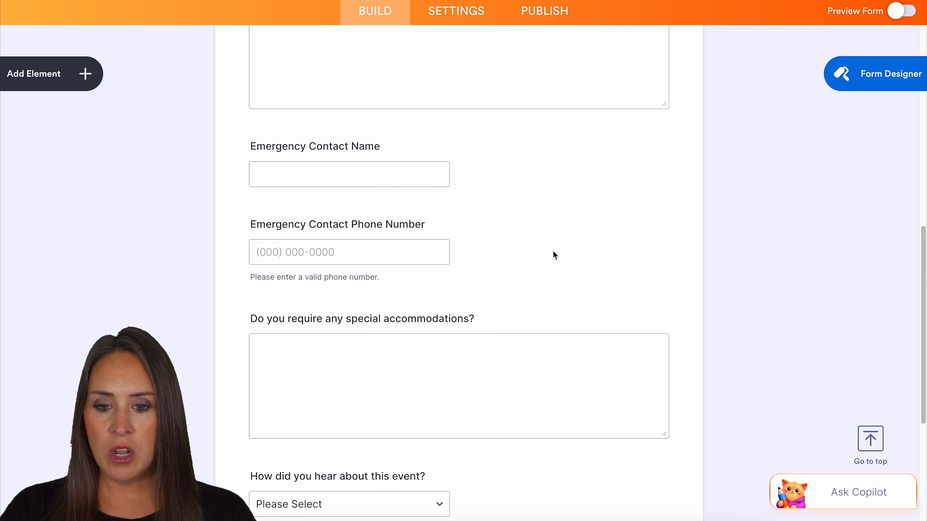
scroll(553, 255, down, 5)
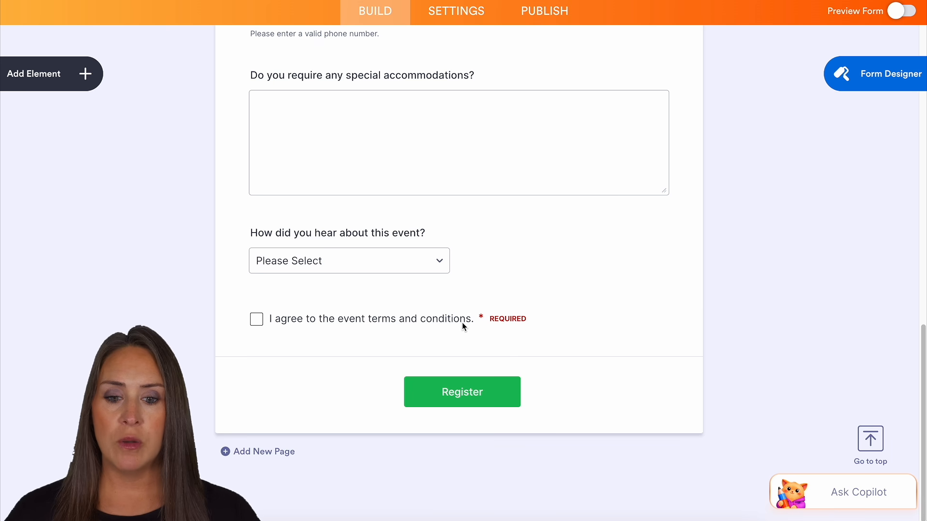
scroll(647, 320, up, 3)
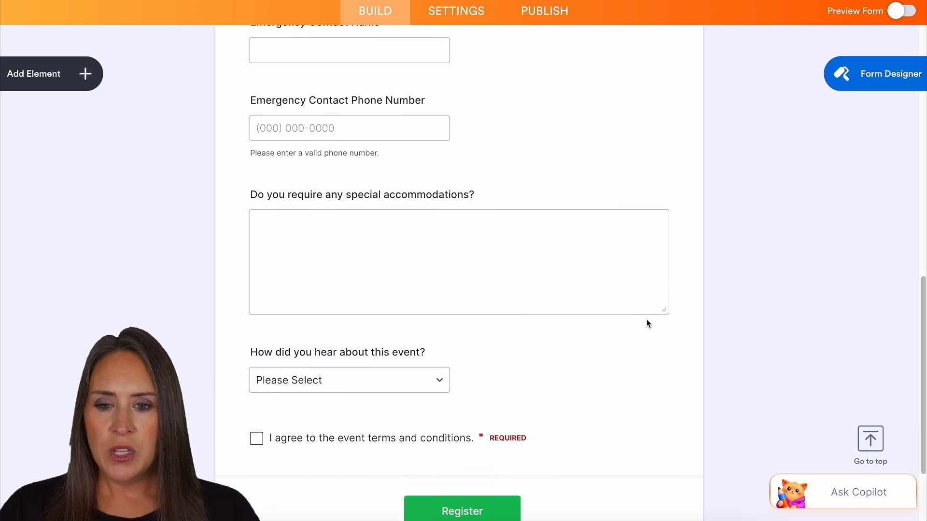
scroll(646, 321, up, 6)
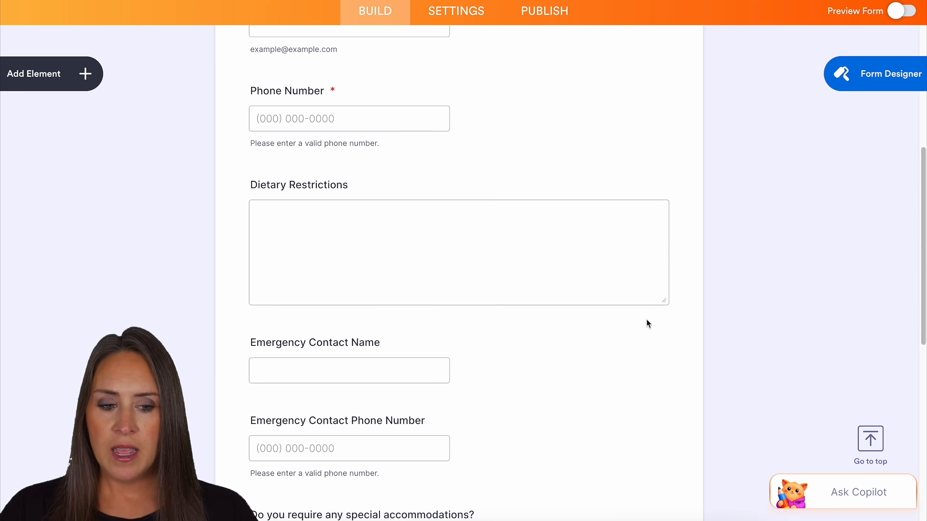
Have Copilot convert the Dietary Restrictions field into a dropdown by voice, and check its list of options
mouse_move(885, 498)
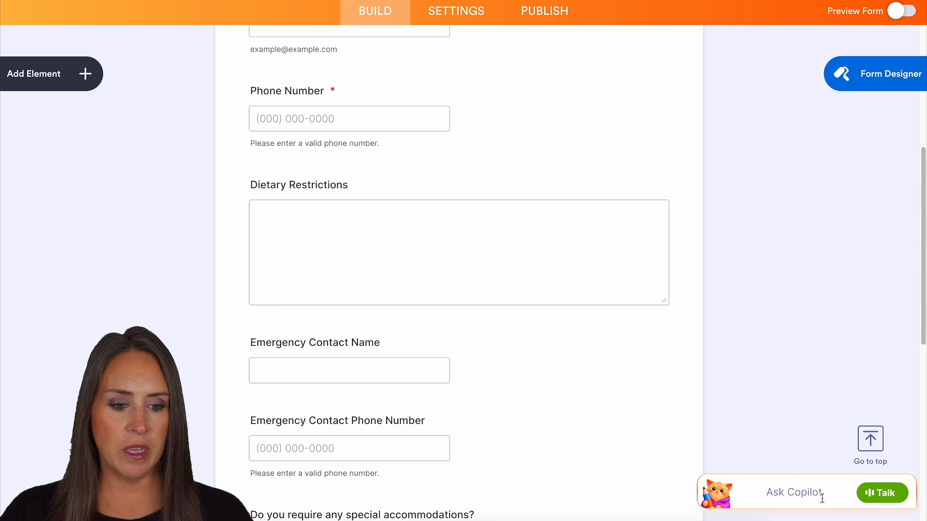
click(885, 493)
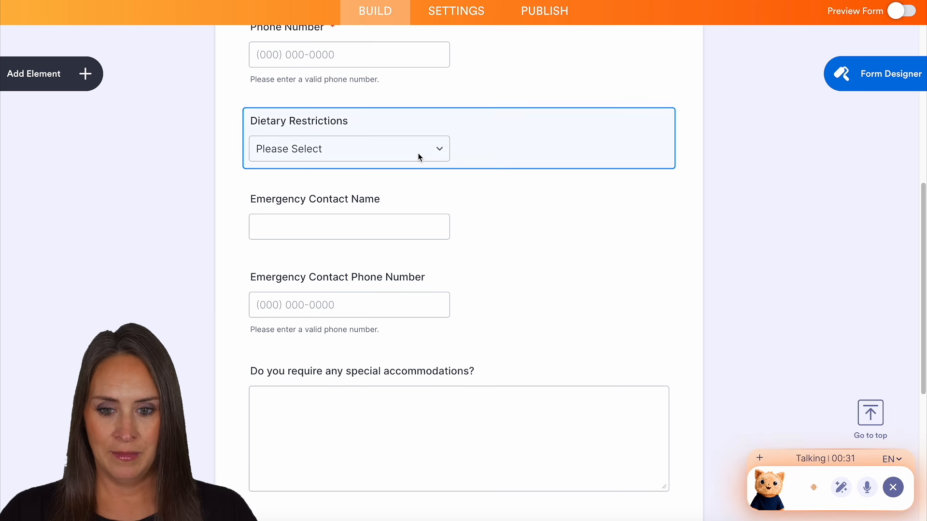
click(285, 172)
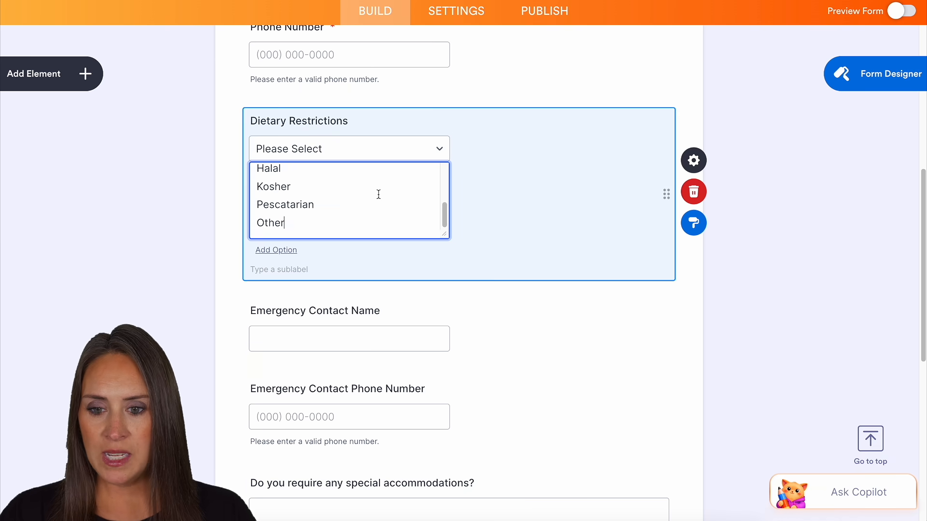
scroll(377, 195, up, 4)
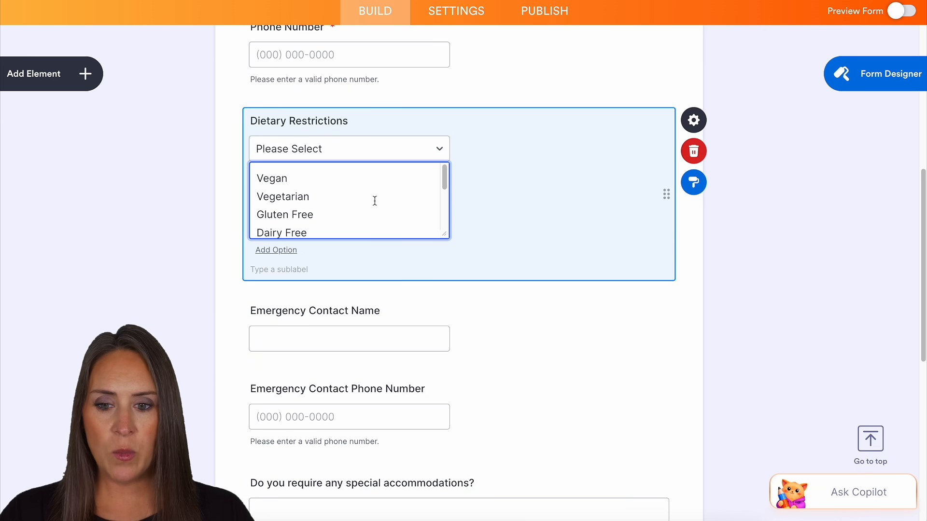
scroll(421, 220, down, 2)
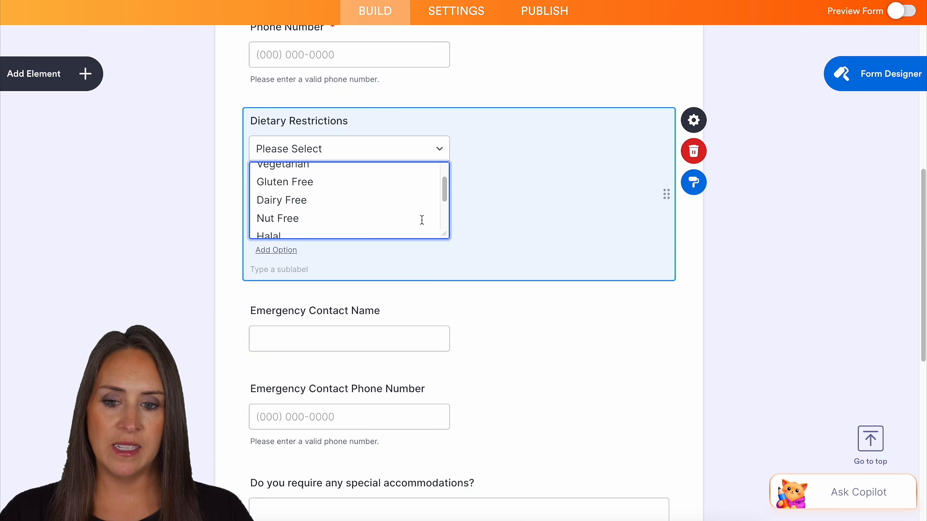
scroll(422, 220, down, 3)
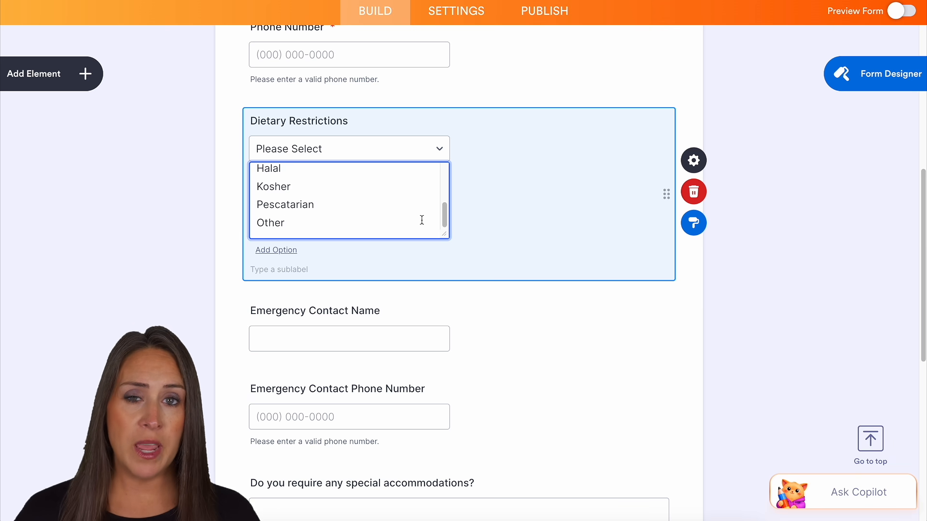
Look through the available form elements, from the basic and survey fields to the payment gateways and widgets
click(57, 88)
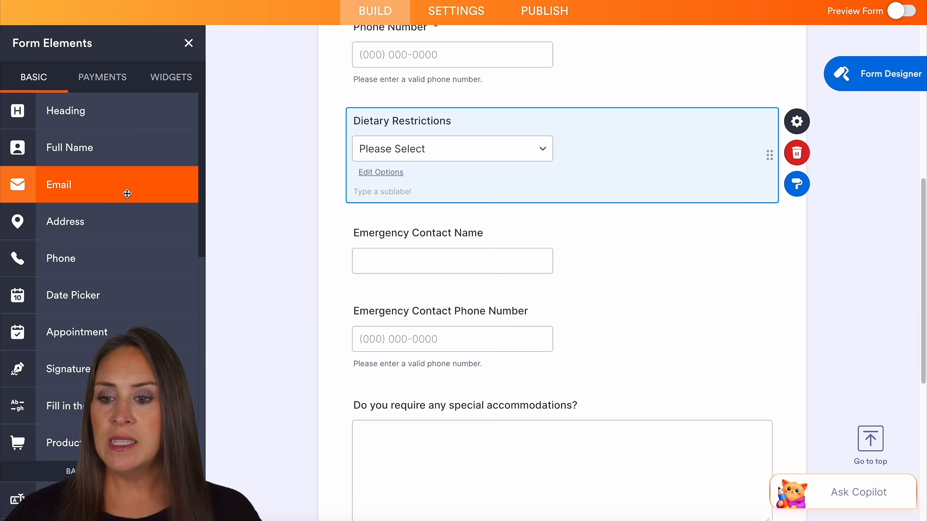
scroll(123, 193, down, 3)
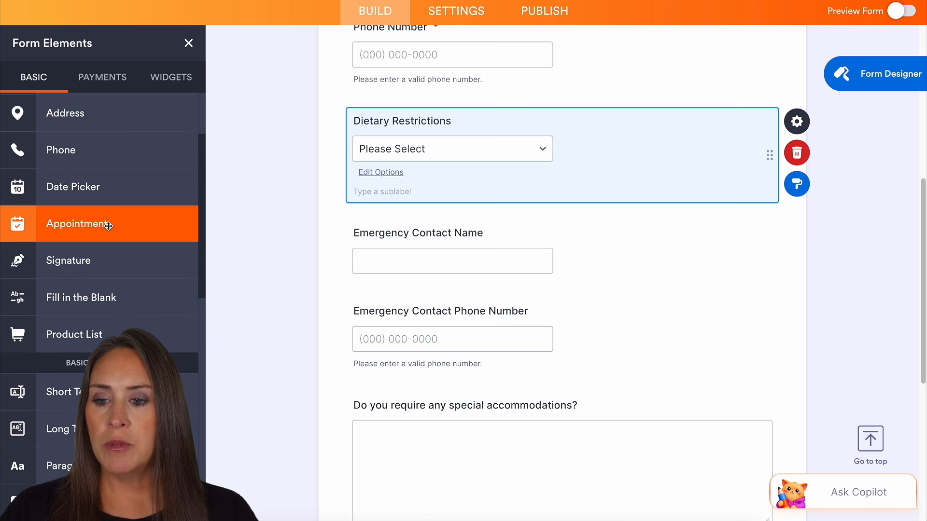
scroll(144, 232, down, 1)
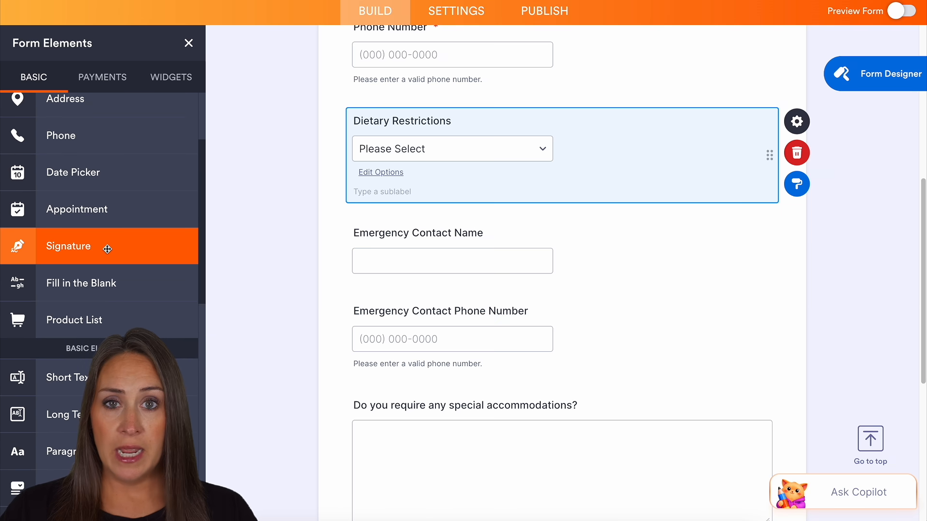
scroll(107, 246, down, 7)
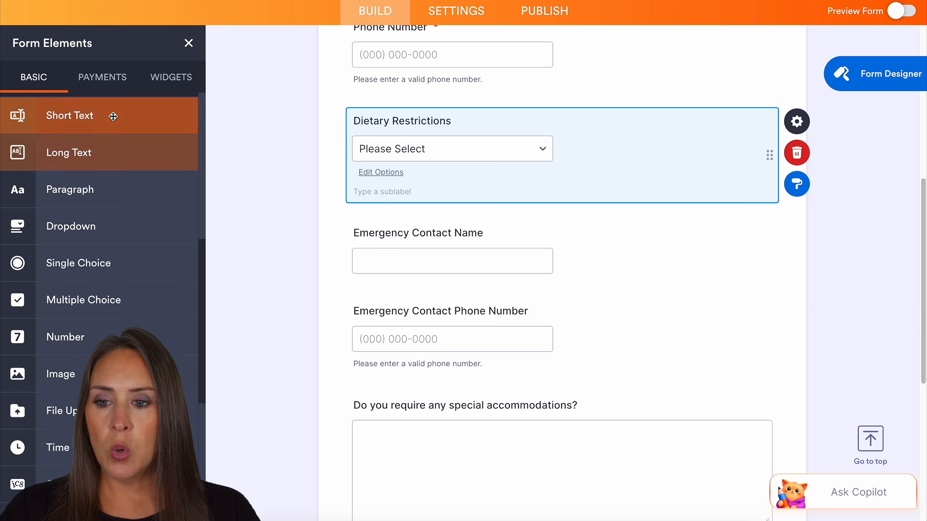
scroll(440, 288, down, 3)
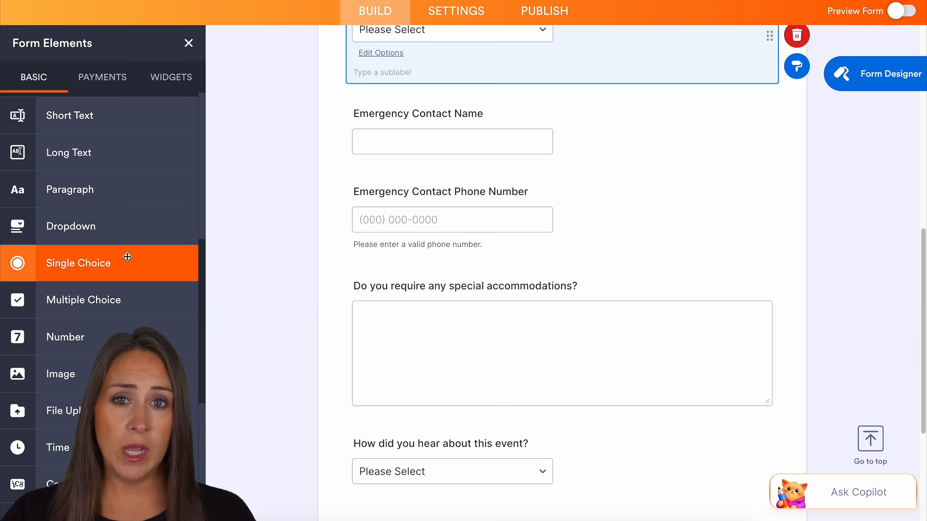
scroll(127, 257, down, 1)
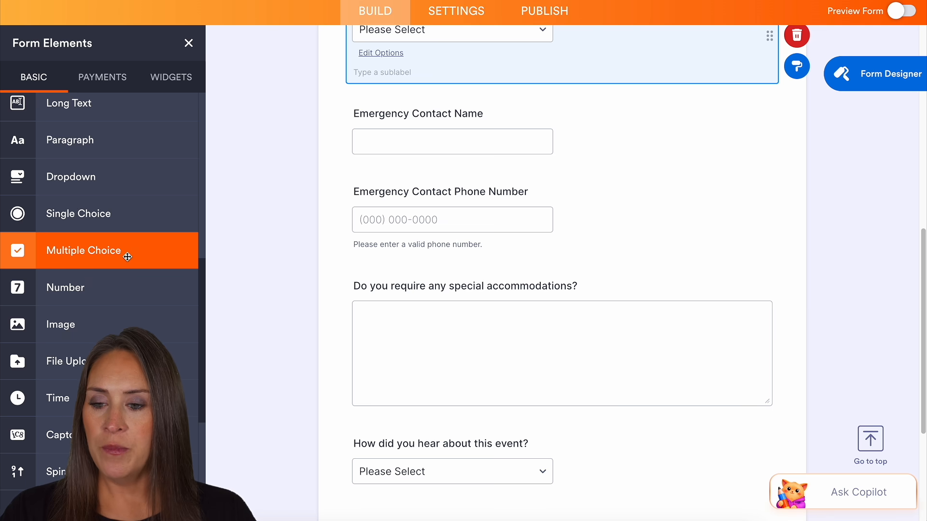
scroll(126, 260, down, 3)
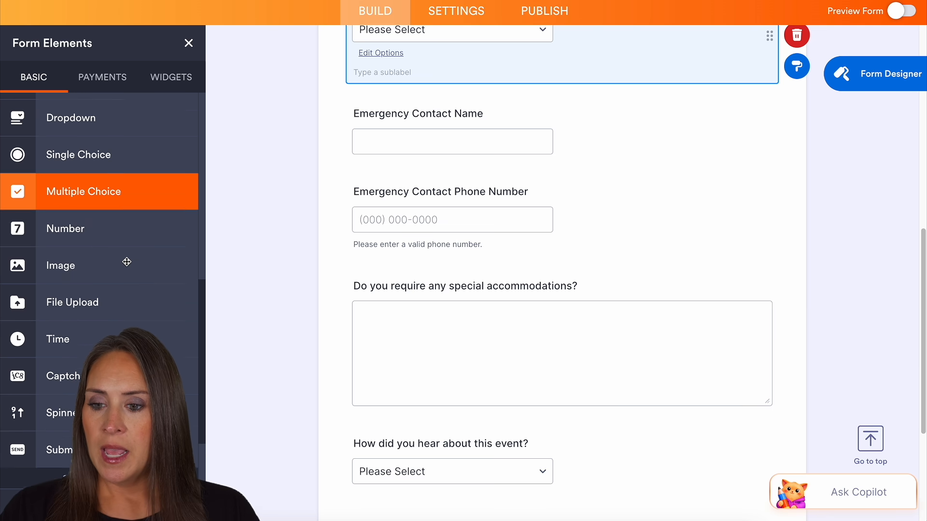
scroll(126, 261, down, 1)
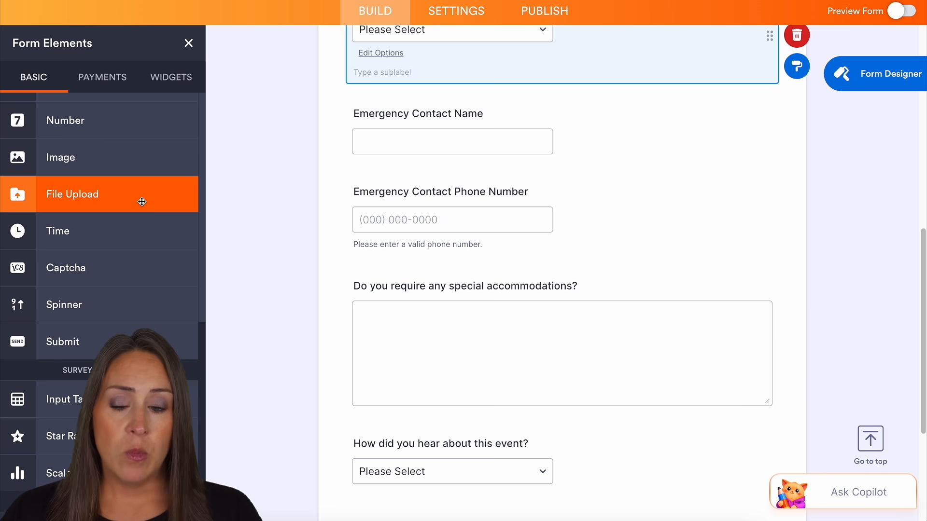
scroll(142, 202, down, 3)
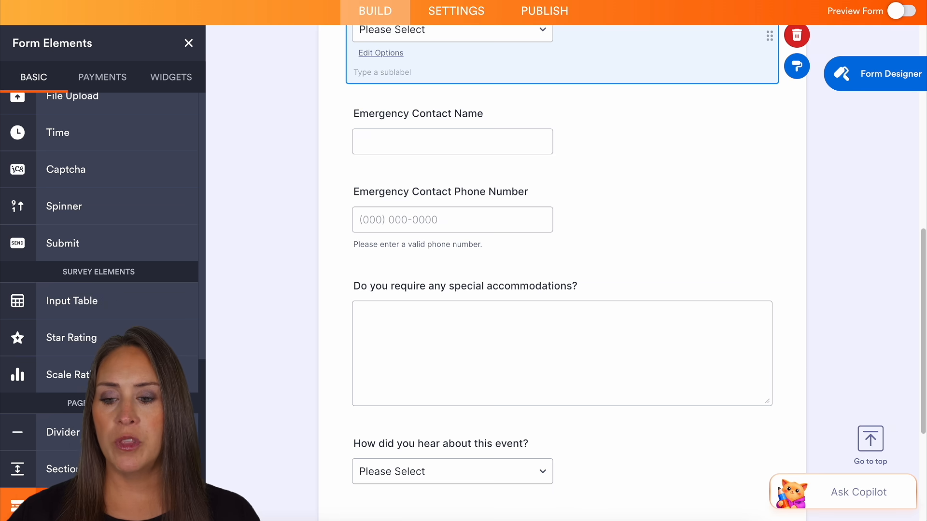
click(109, 86)
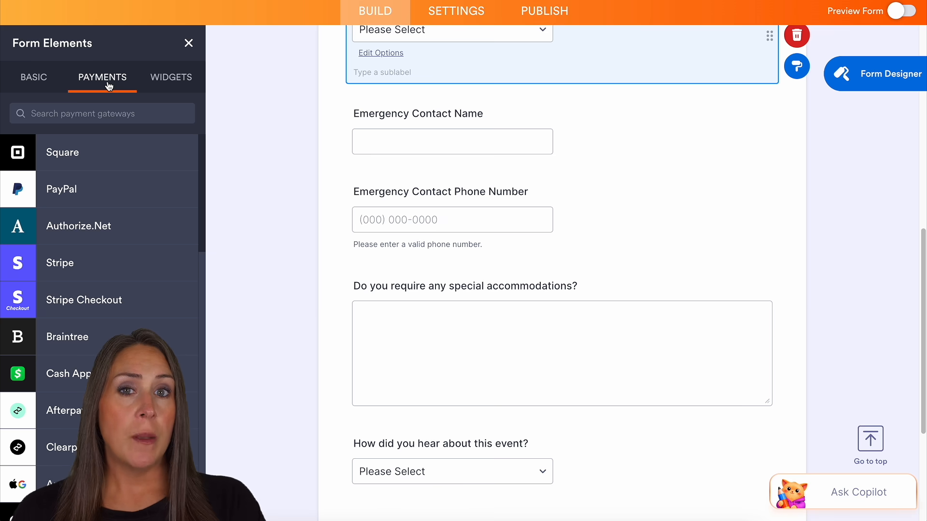
click(171, 79)
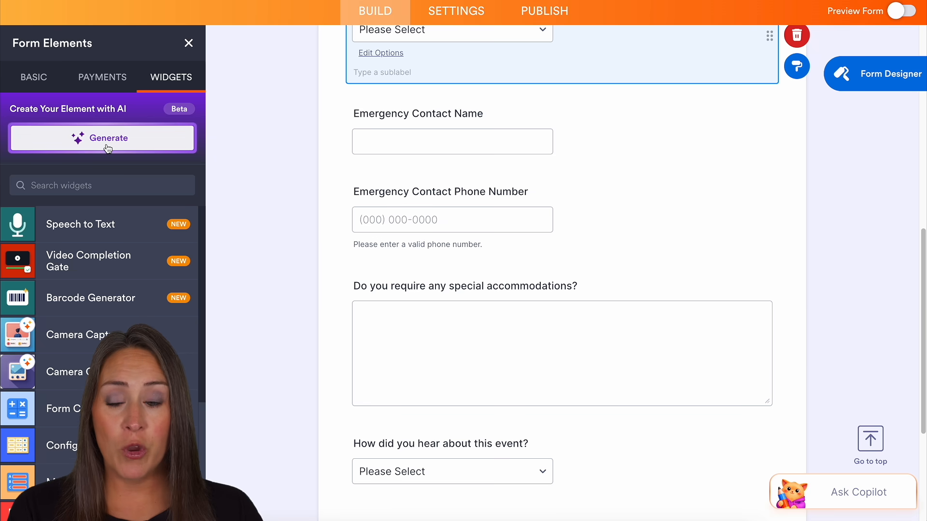
Add a Short Text field directly below Dietary Restrictions and label it "Favorite foods"
click(27, 79)
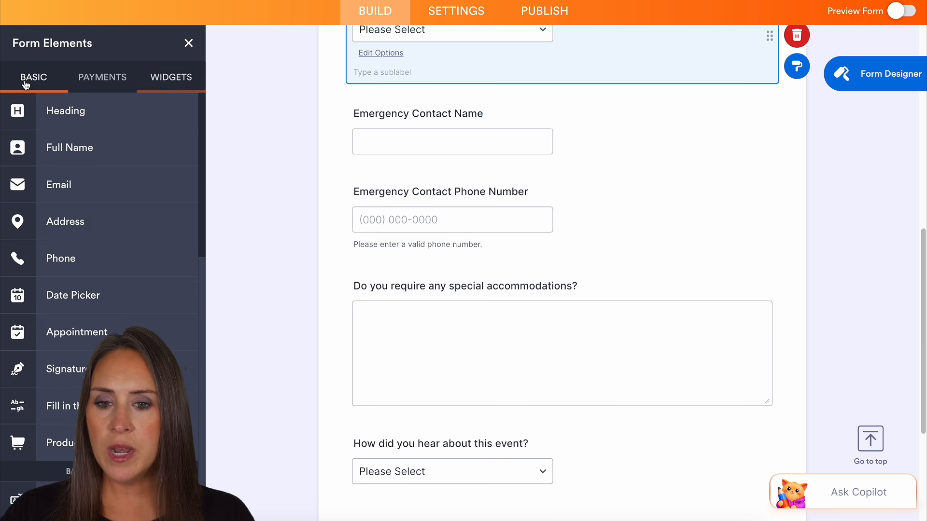
scroll(110, 215, down, 6)
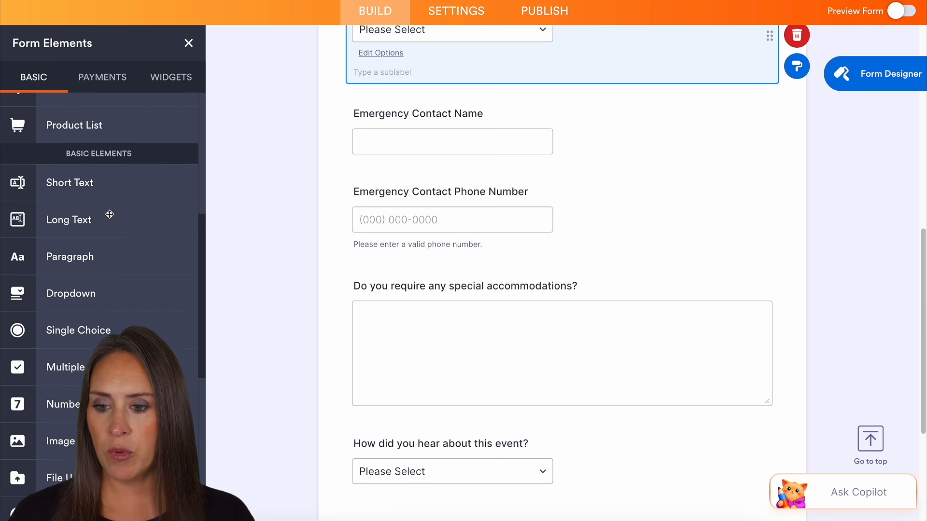
drag(65, 186, 462, 115)
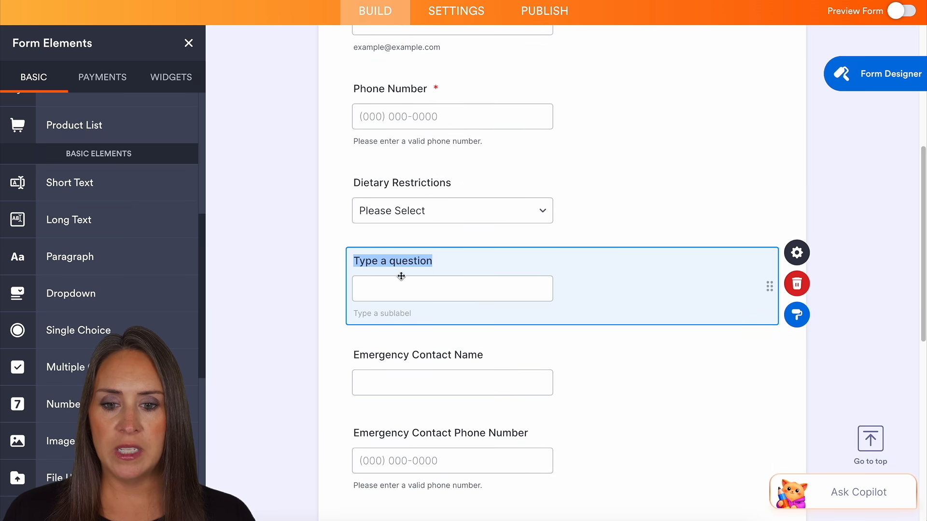
triple_click(399, 261)
text(Favorite g)
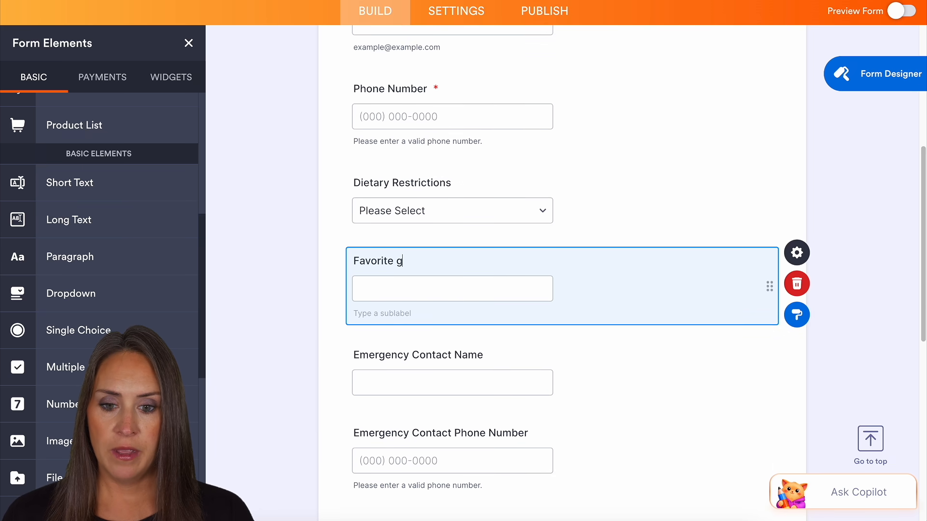
key(BackSpace)
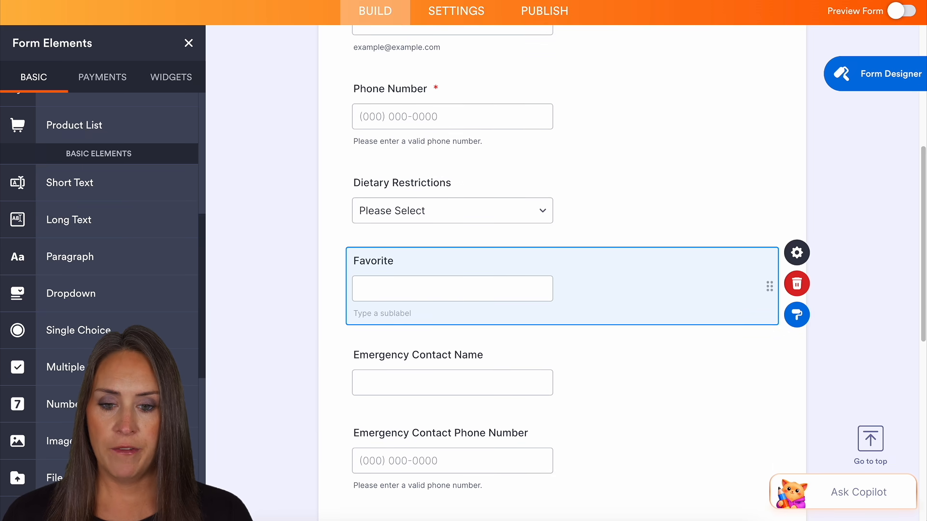
text(foods)
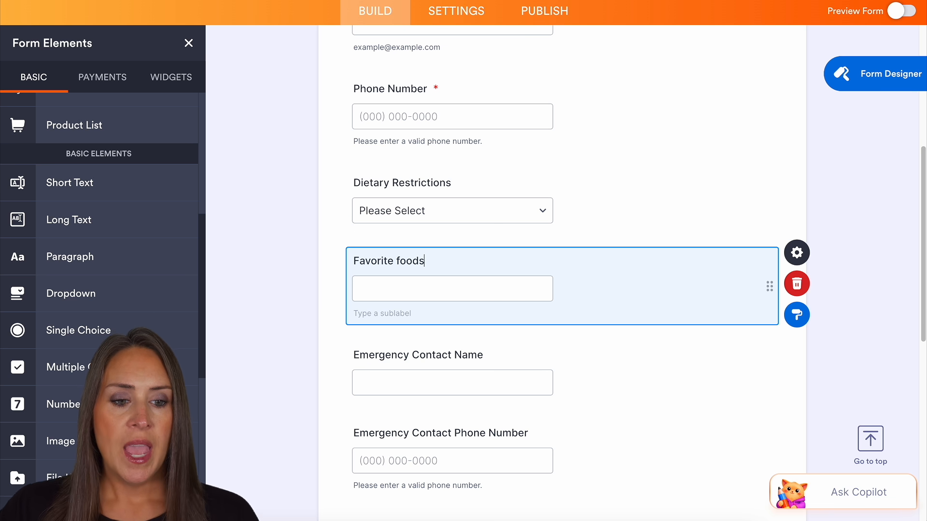
click(865, 266)
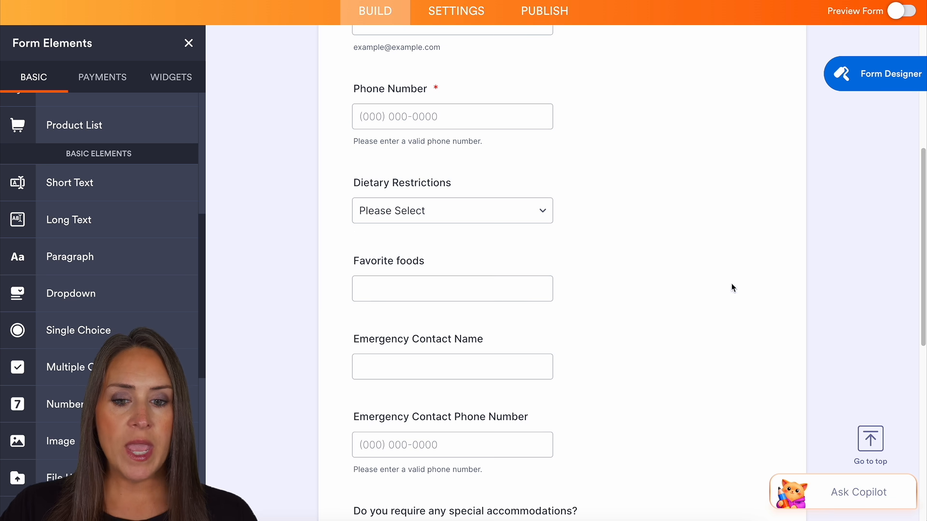
Look through the Favorite foods field's general, options and advanced properties, and set the field as hidden
click(531, 292)
click(797, 251)
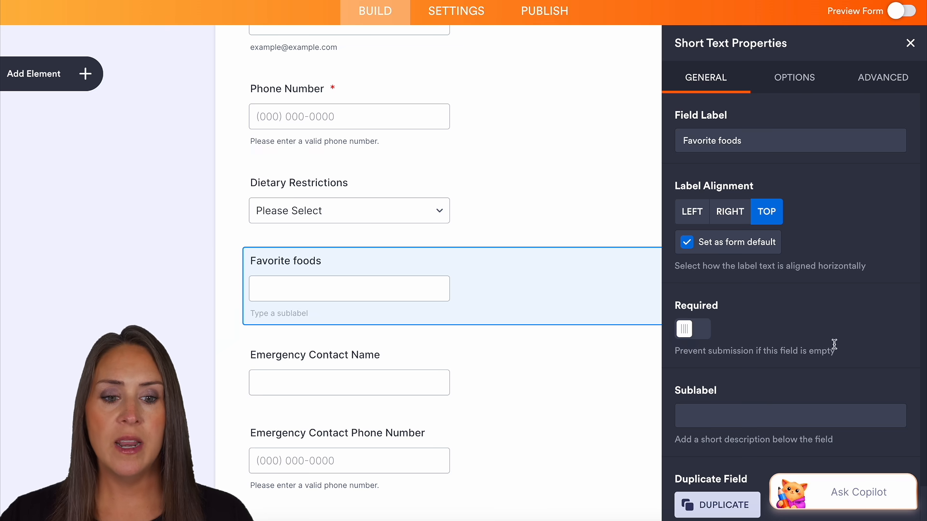
scroll(790, 337, down, 1)
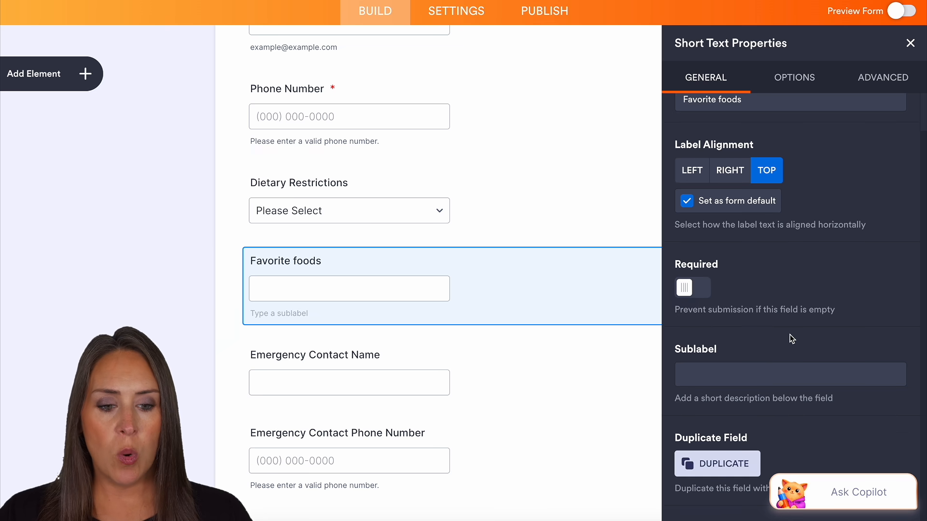
scroll(788, 302, up, 1)
click(802, 73)
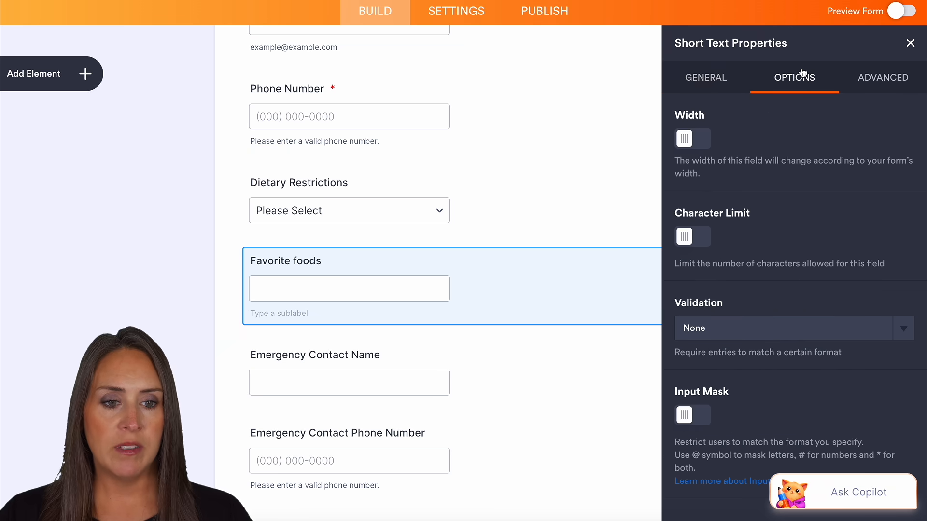
click(883, 77)
scroll(864, 195, down, 3)
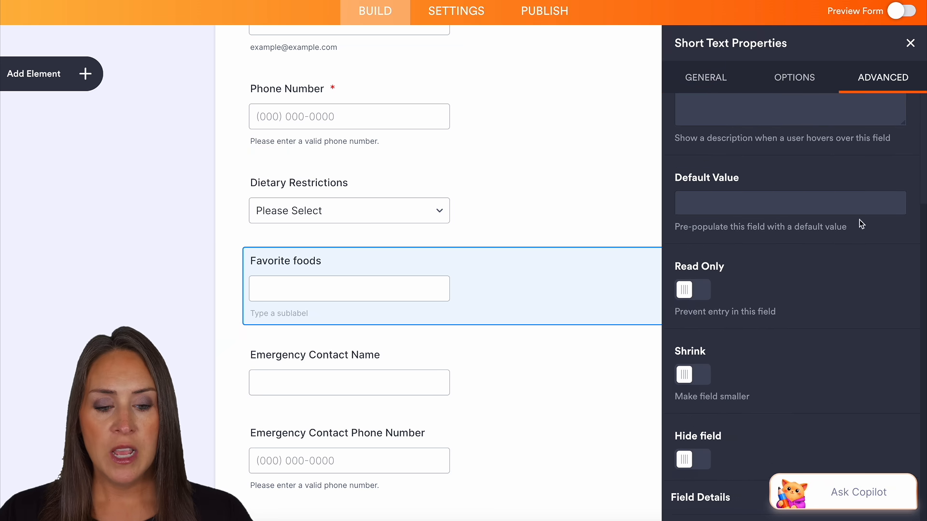
click(692, 462)
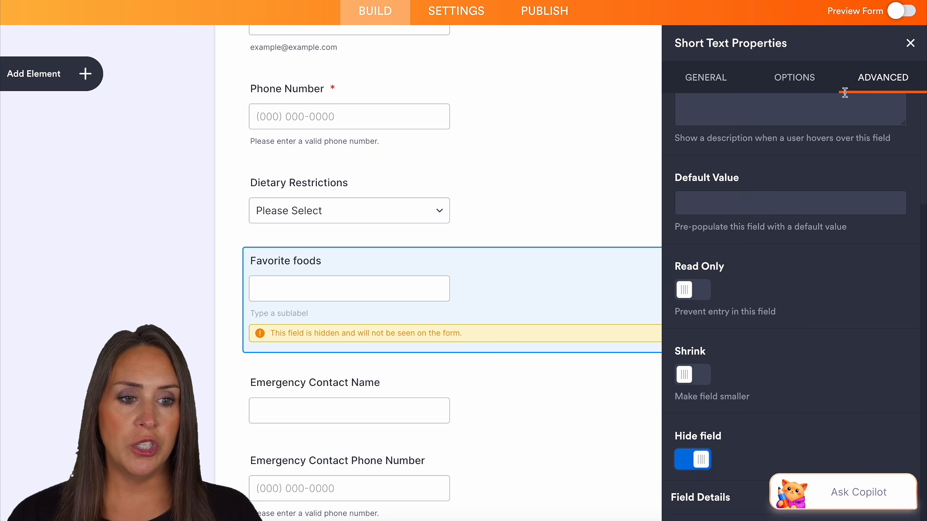
click(912, 44)
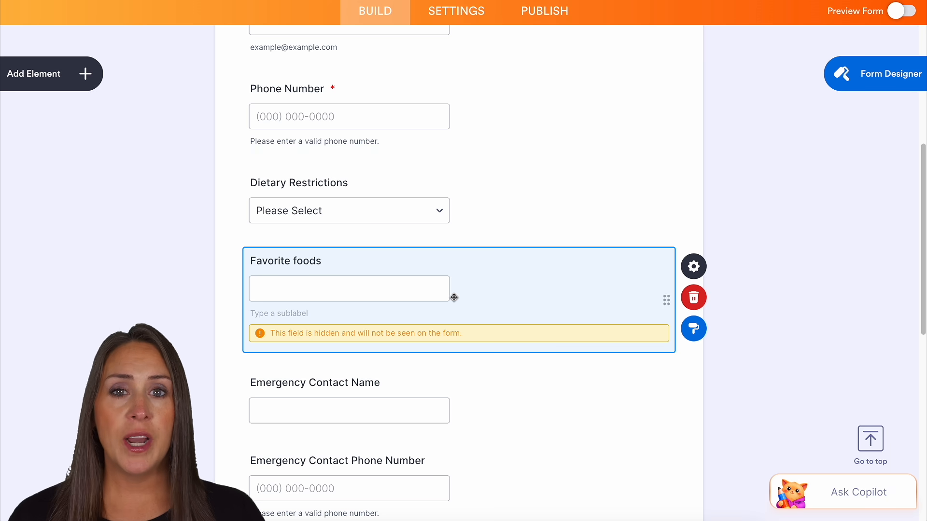
Start a Show/Hide Field condition for the form with the rule Dietary Restrictions Is Equal To Vegan
click(450, 12)
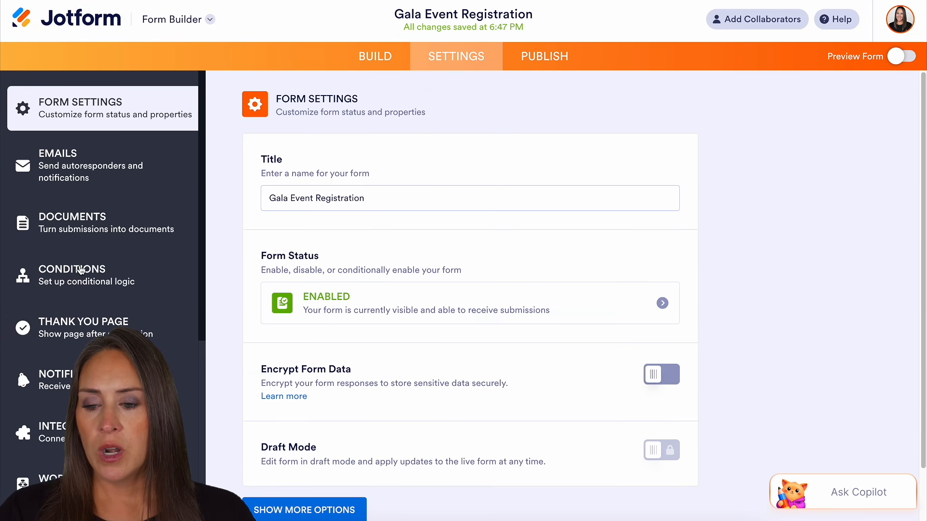
click(81, 270)
scroll(399, 269, down, 2)
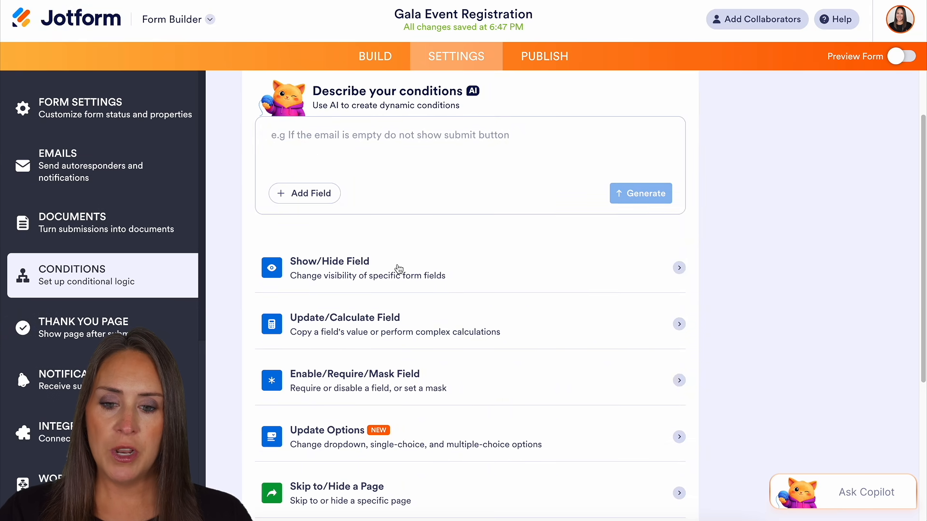
click(473, 269)
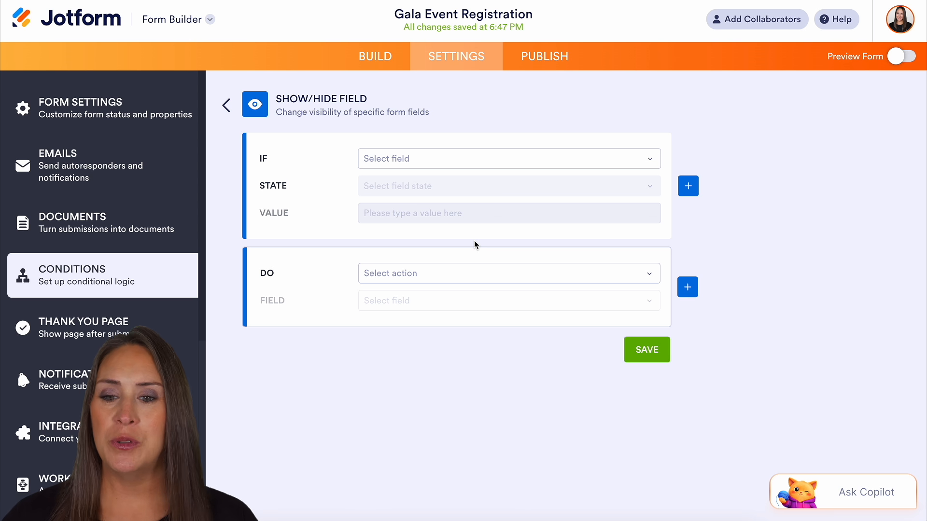
click(450, 160)
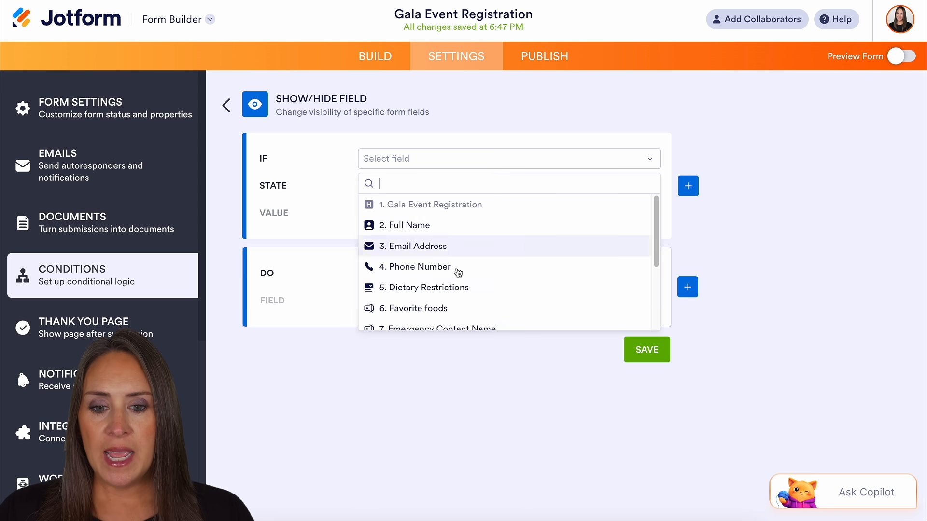
click(457, 288)
click(451, 191)
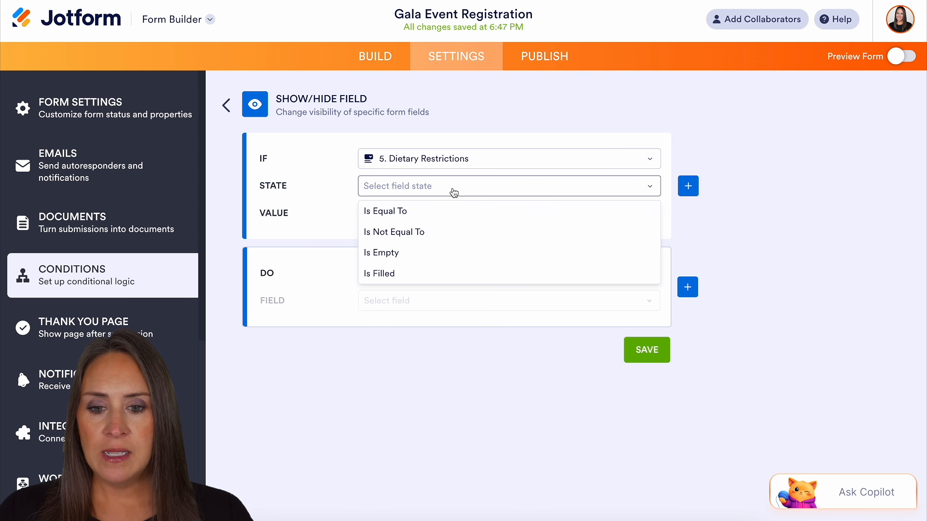
click(441, 214)
click(430, 216)
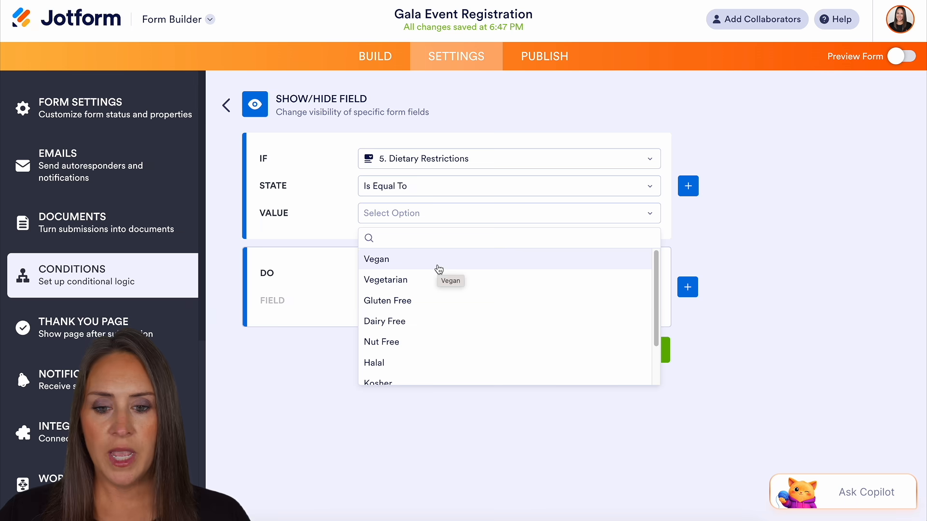
click(455, 261)
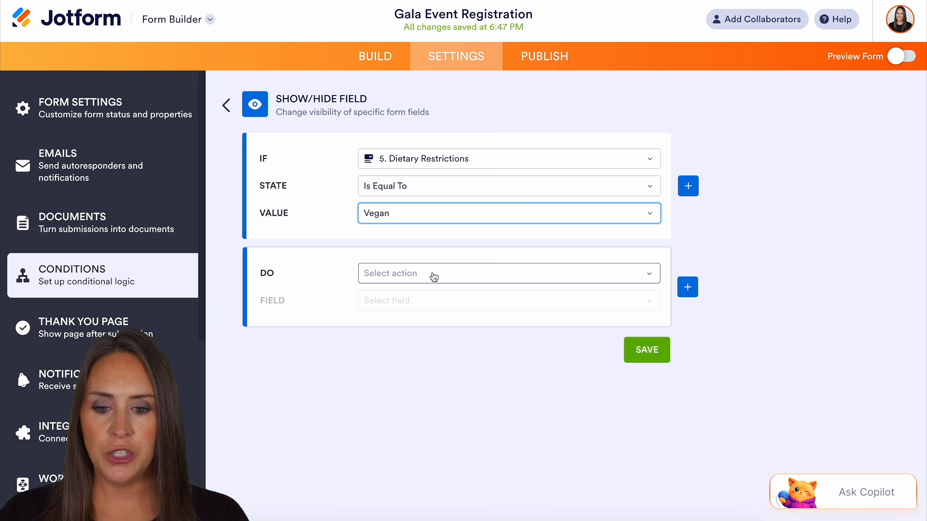
Set the condition's action to Show the Favorite foods field and save the condition
click(432, 273)
click(419, 319)
click(411, 301)
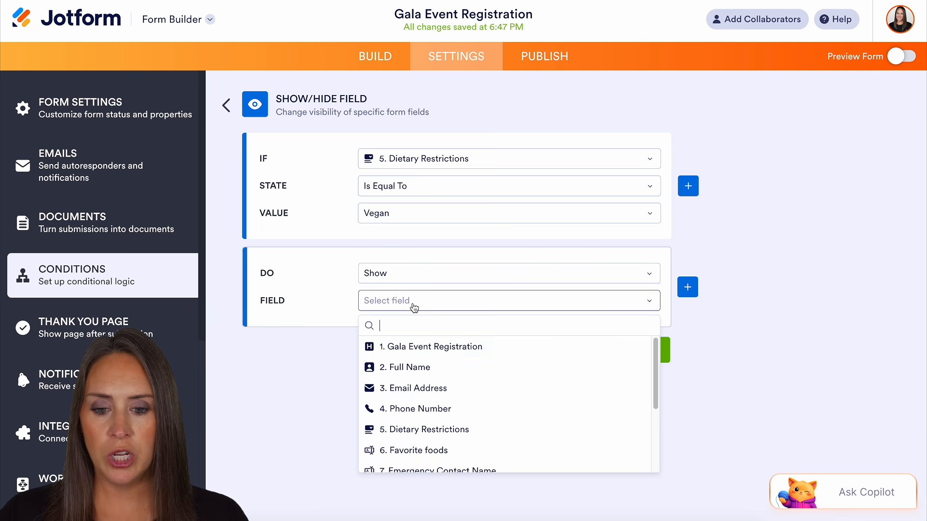
scroll(435, 410, down, 1)
click(418, 433)
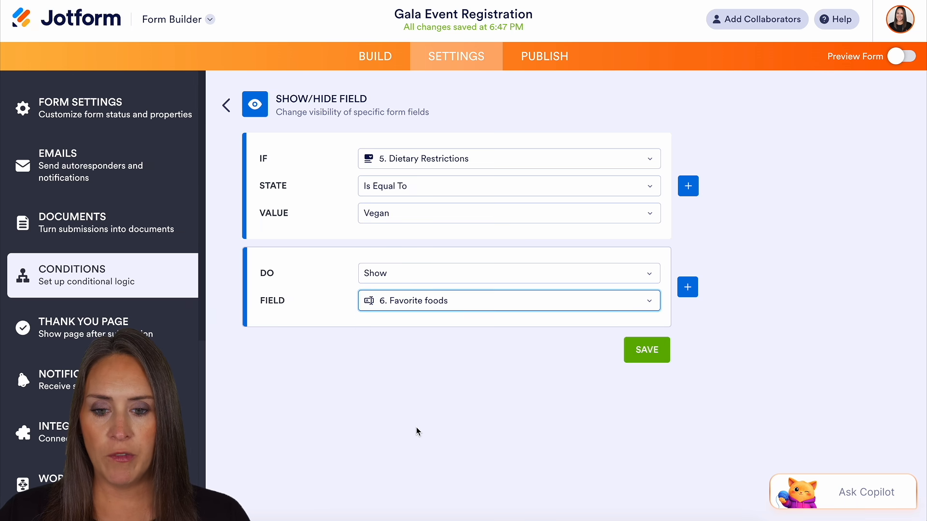
click(653, 361)
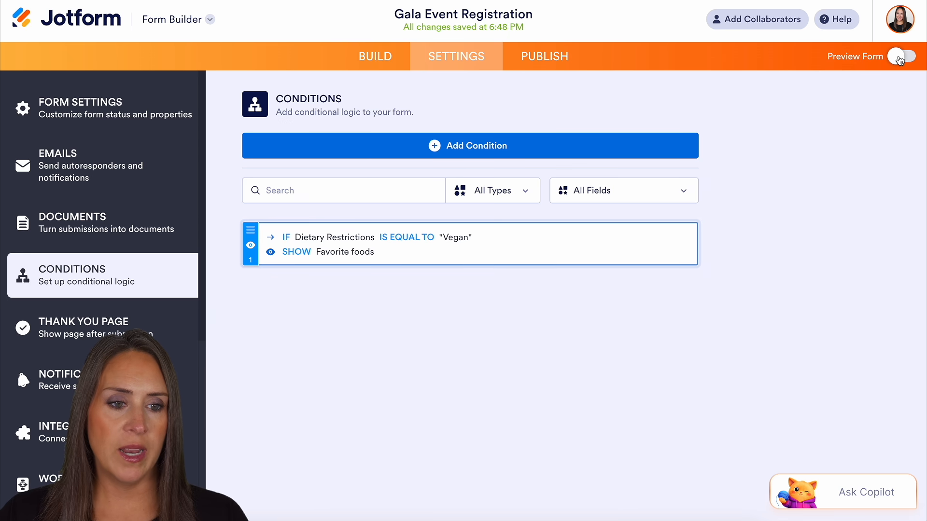
Test the condition in the form preview by setting Dietary Restrictions to Dairy Free, Halal and Vegan, and return to the form's conditions
click(899, 57)
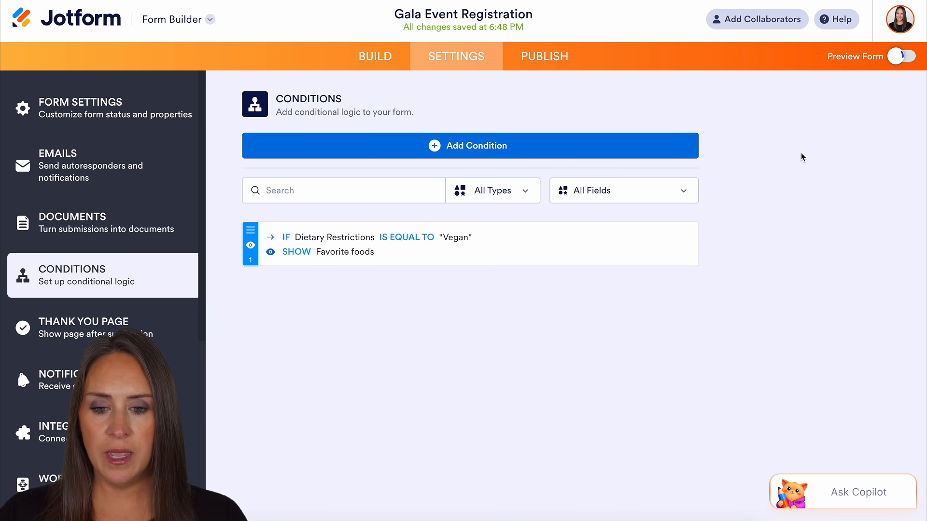
scroll(804, 160, down, 2)
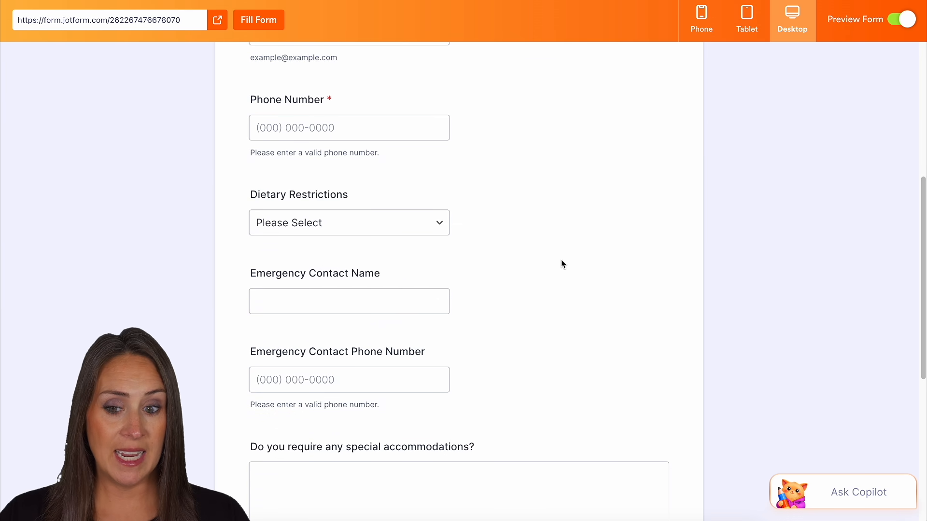
click(334, 223)
click(332, 287)
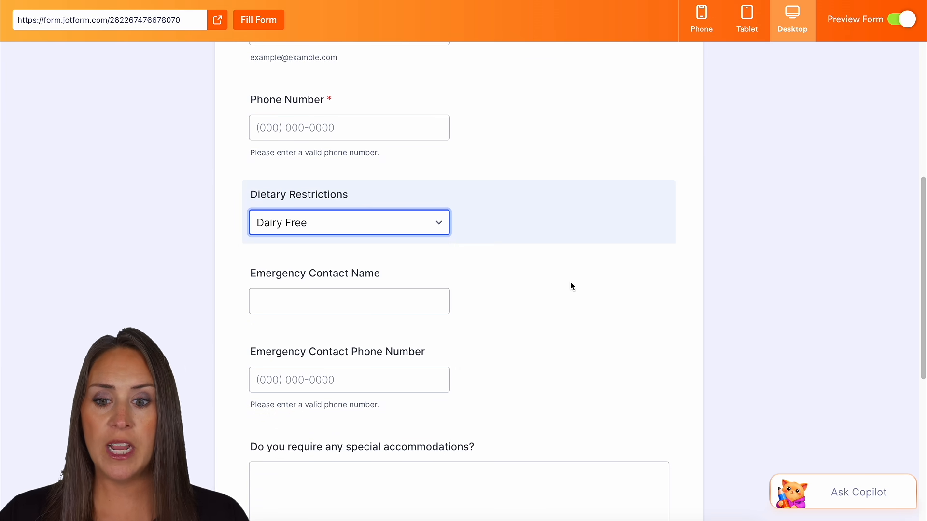
click(390, 234)
click(390, 255)
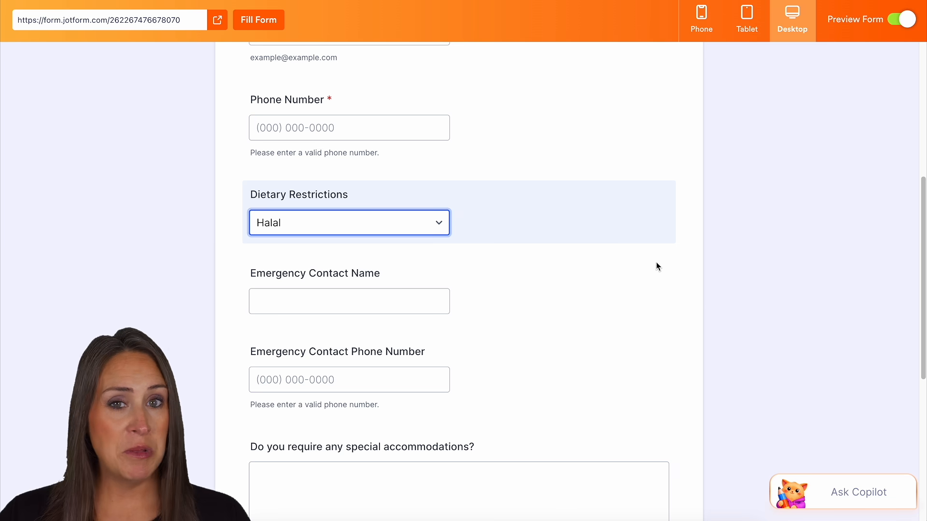
click(433, 228)
click(283, 145)
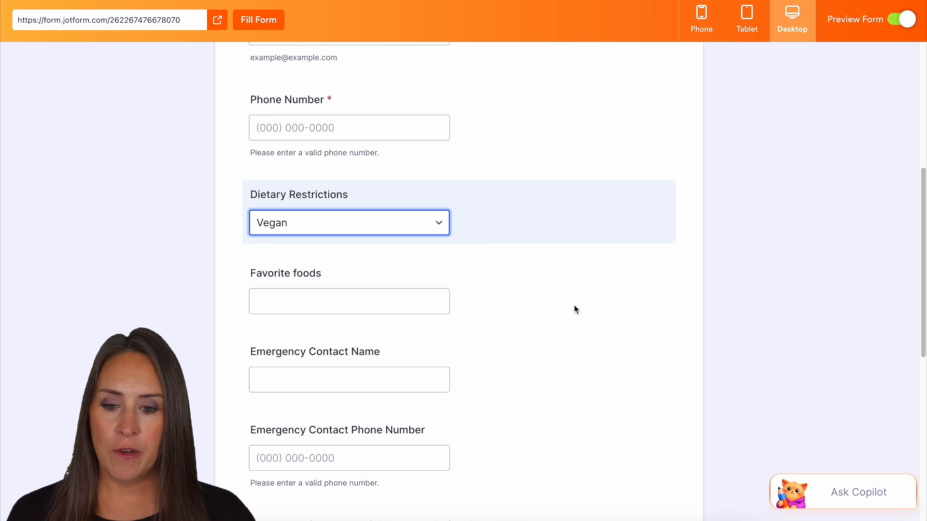
click(900, 25)
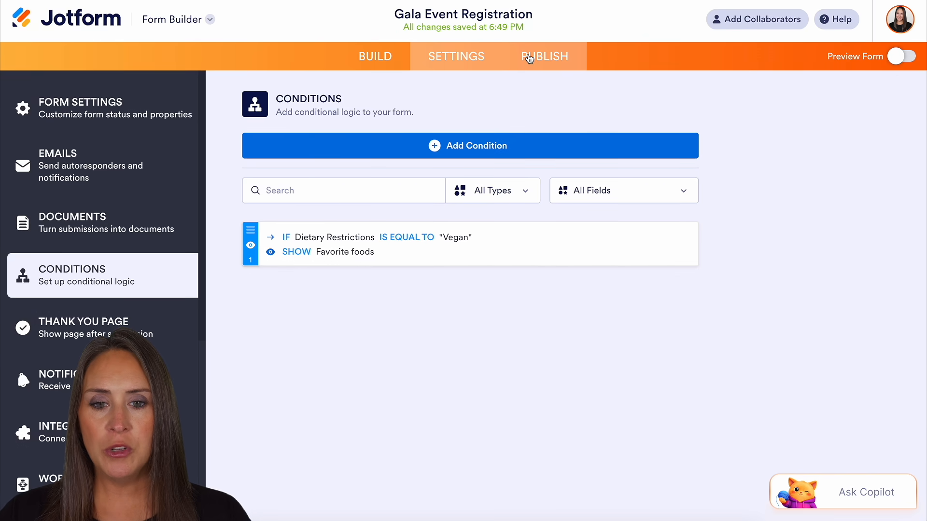
Look through the form's publishing options for embedding and prefilling, and return to the direct link sharing options
click(529, 58)
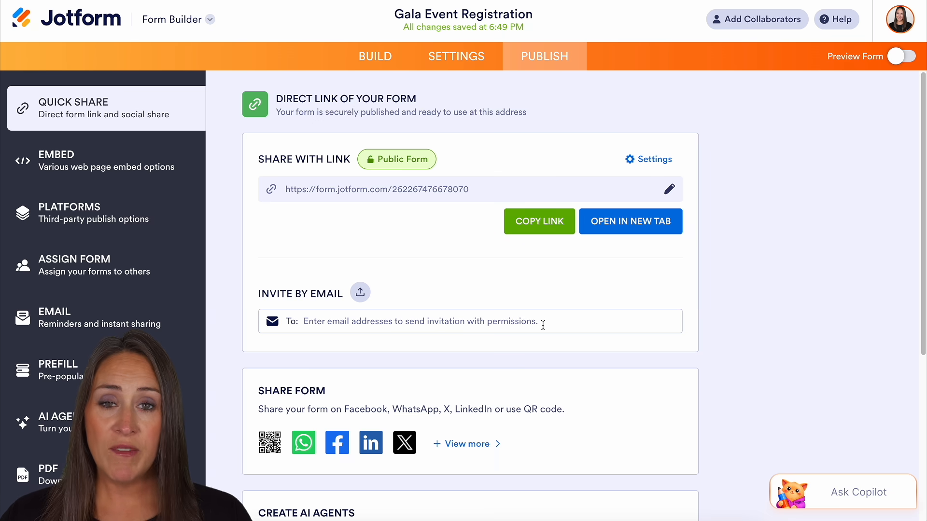
click(93, 158)
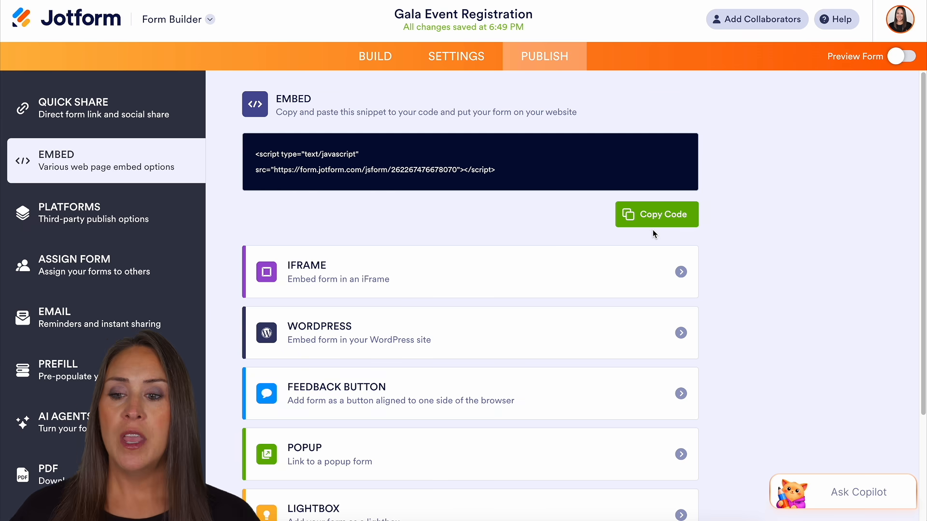
click(58, 370)
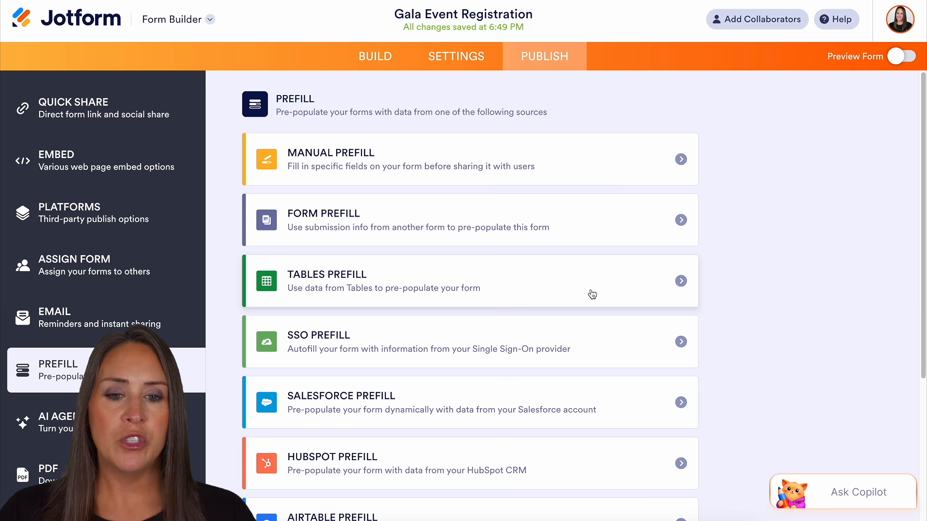
click(58, 104)
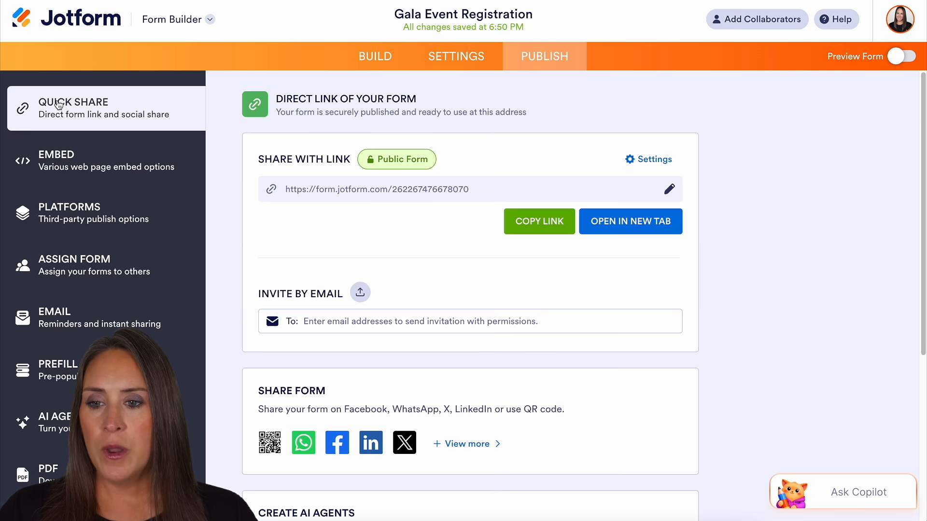
Preview the form, fill it with sample data, and check the answers, including Vegan, Eggplant parm and Social Media
click(899, 57)
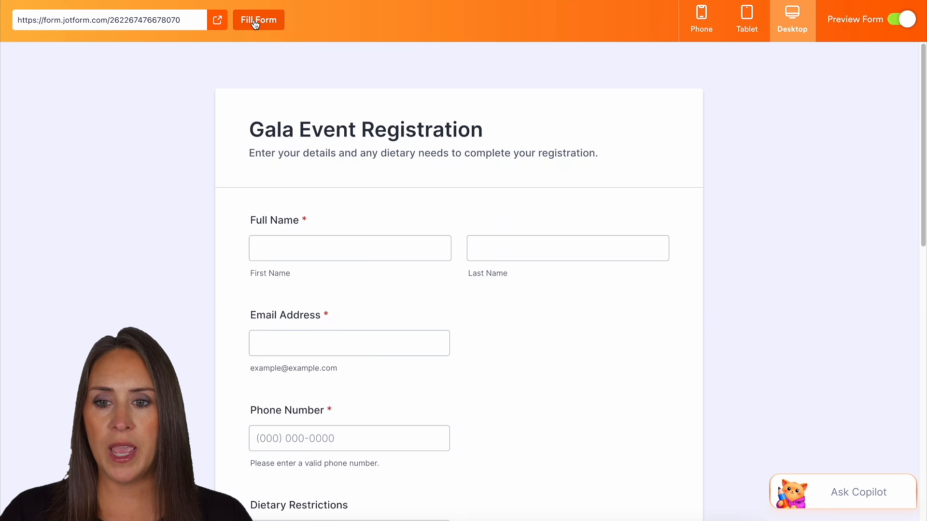
click(256, 22)
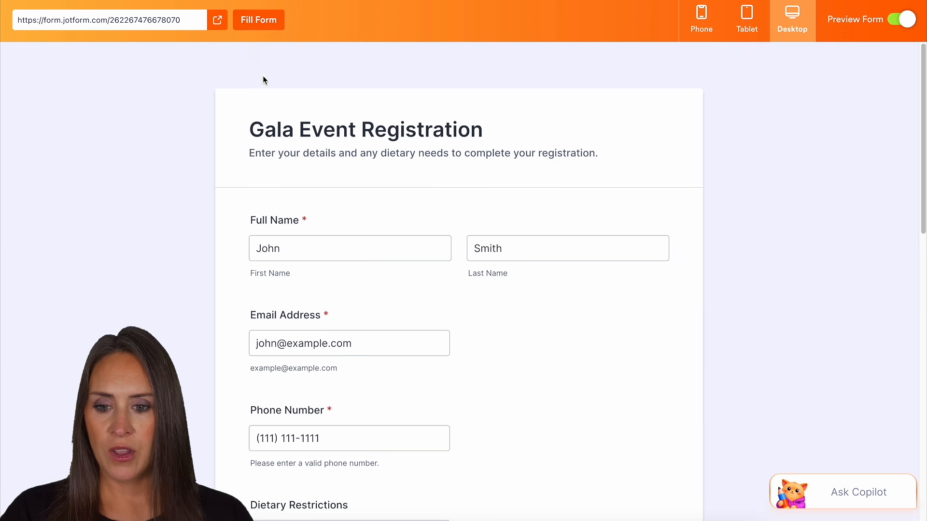
scroll(810, 366, down, 5)
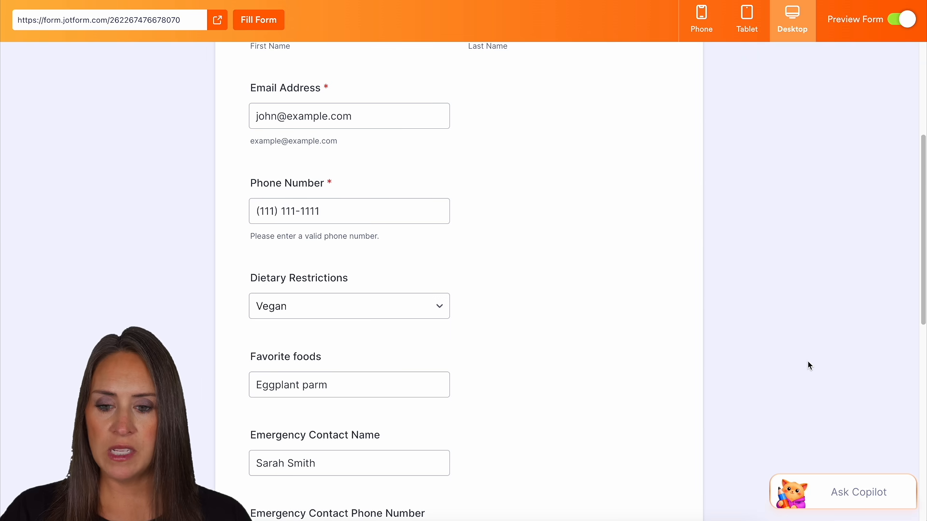
scroll(807, 361, down, 3)
click(324, 259)
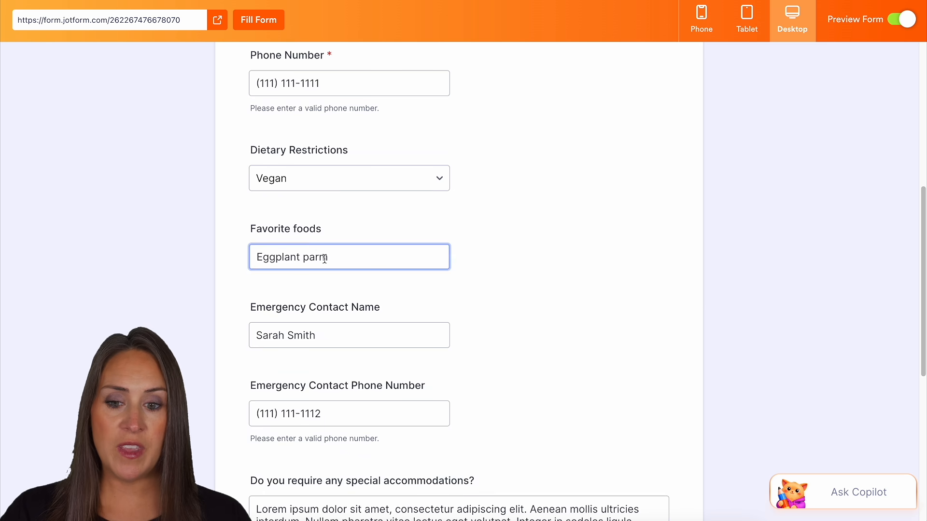
click(363, 286)
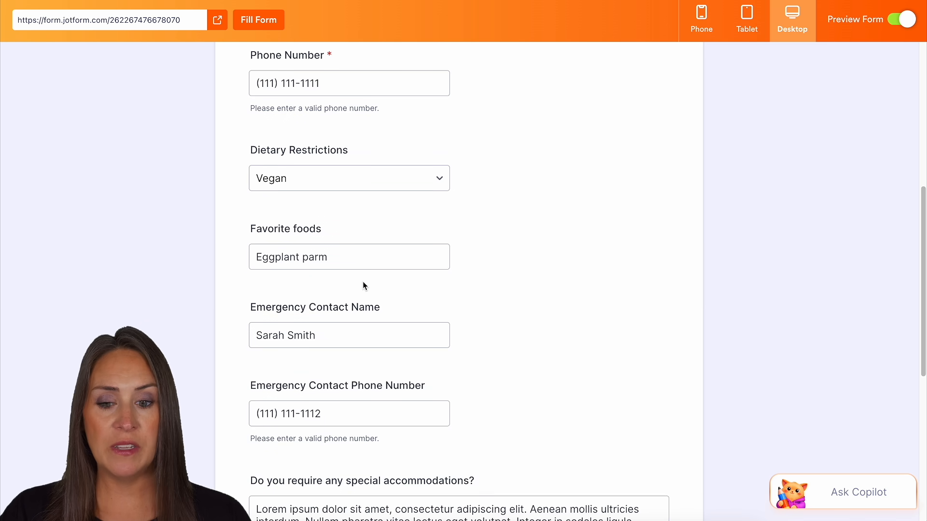
click(363, 414)
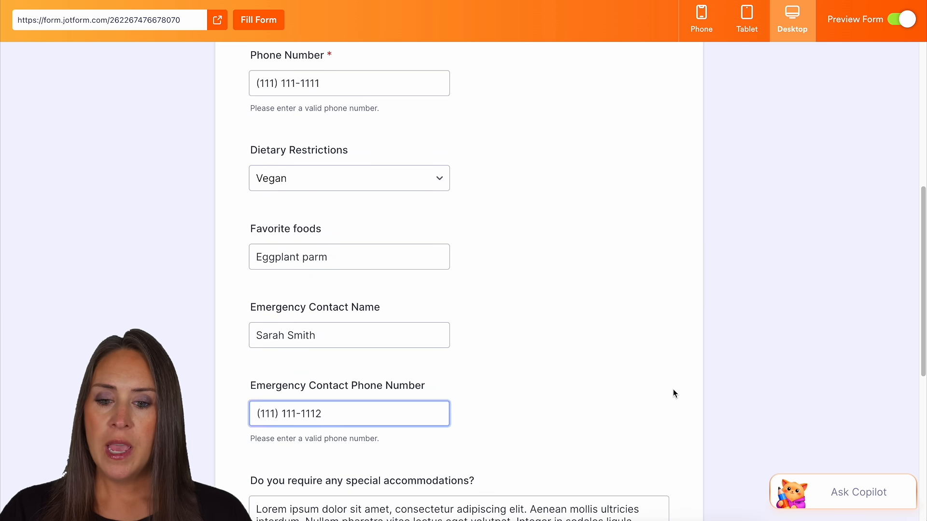
click(680, 387)
scroll(679, 388, down, 7)
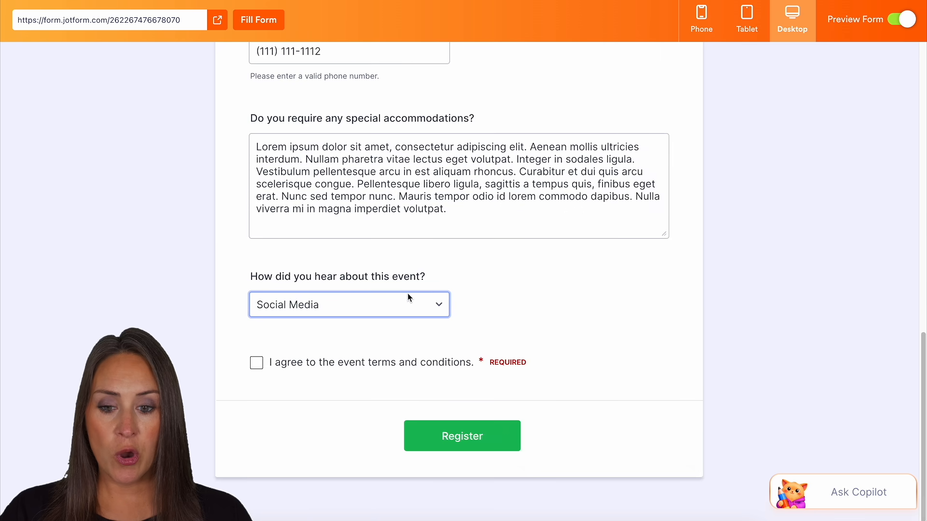
Agree to the event terms and conditions, submit the test registration, and leave the form preview
click(257, 365)
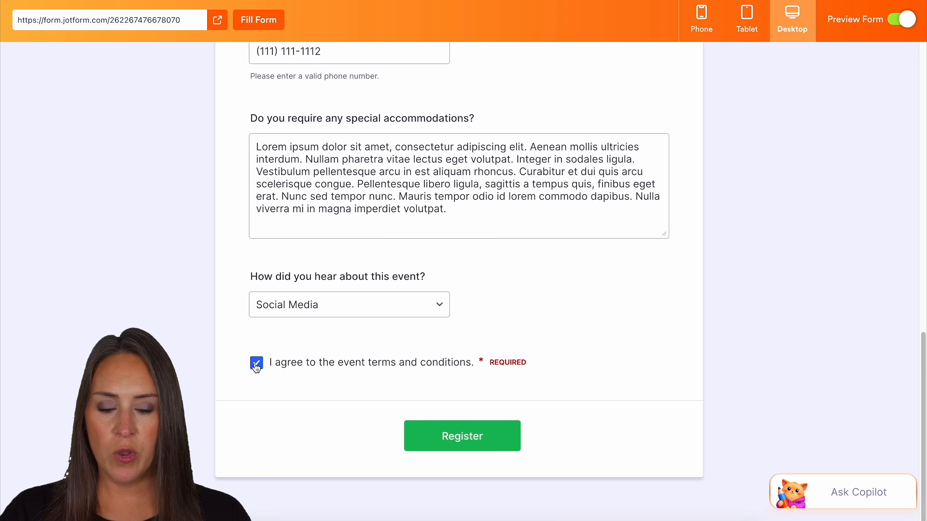
click(483, 440)
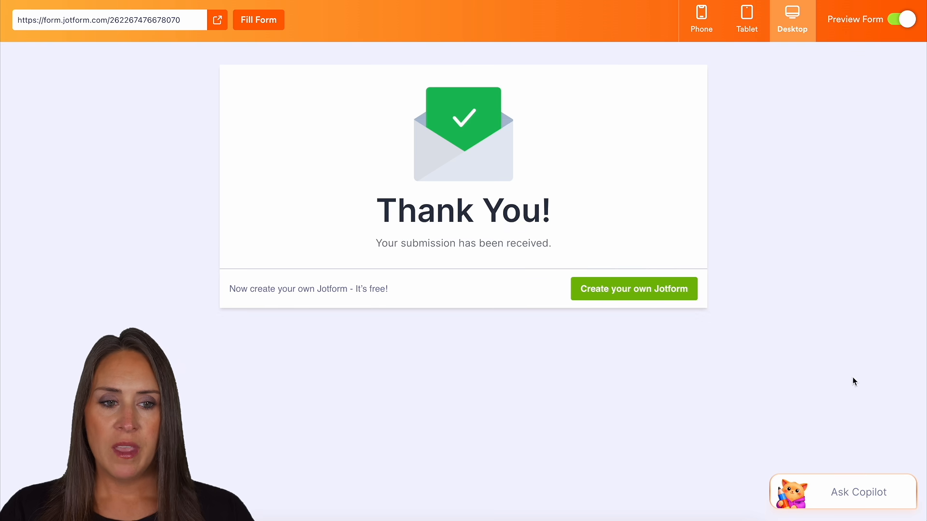
click(902, 19)
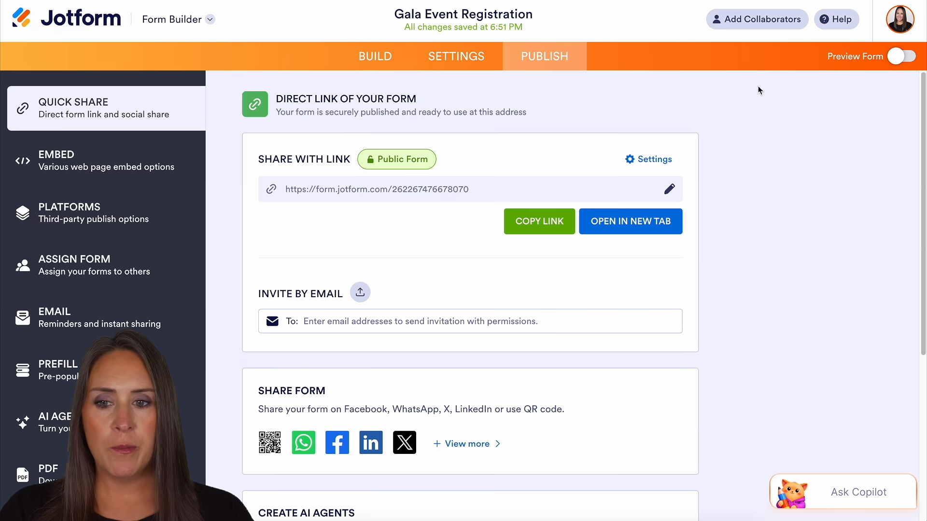
Open the form's submissions in Tables and review the test entry across its columns
click(175, 20)
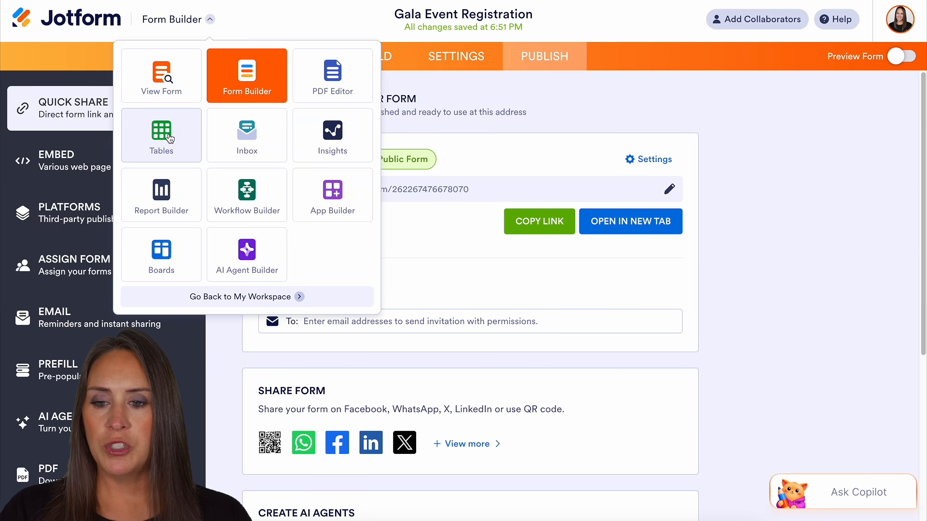
click(170, 139)
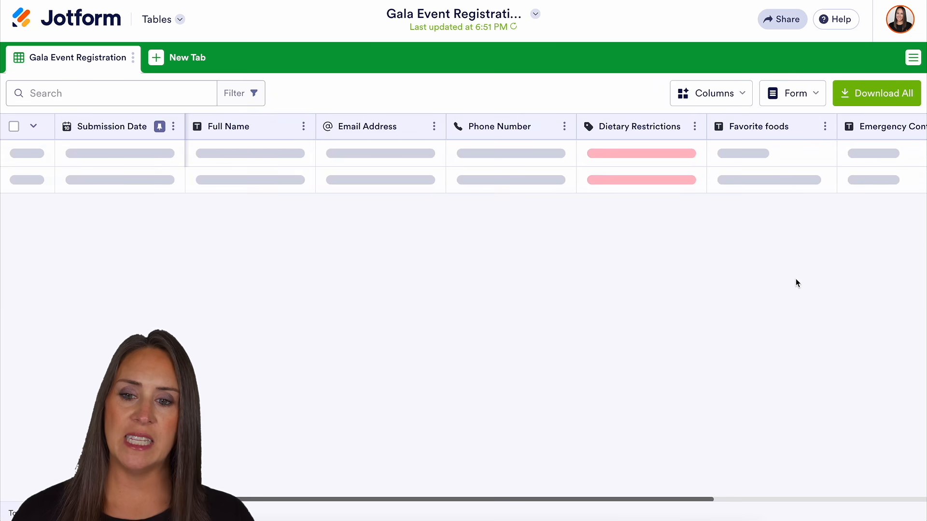
mouse_move(183, 160)
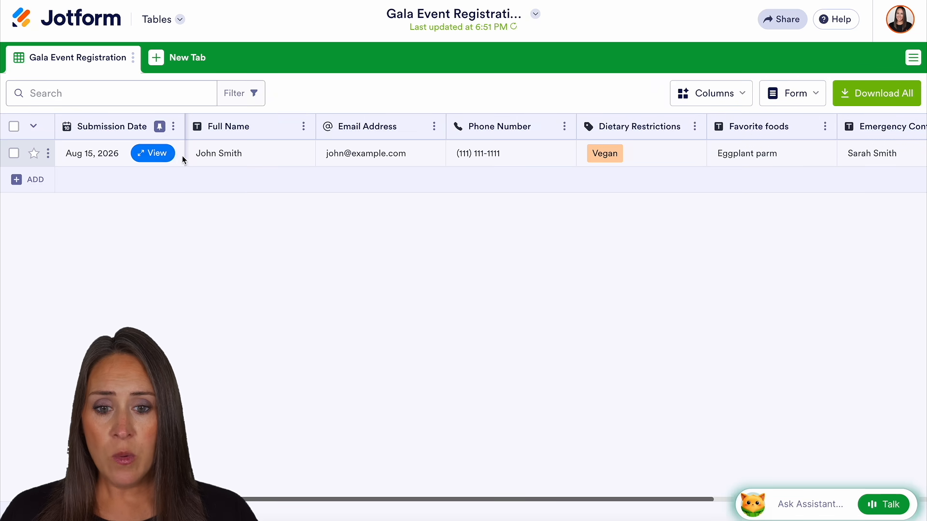
drag(288, 499, 390, 500)
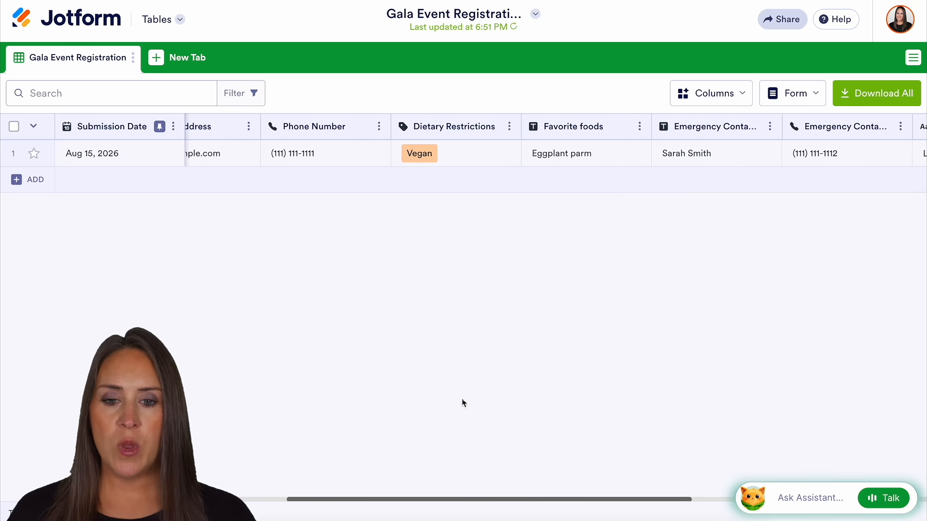
Summarize the Dietary Restrictions column with a chart, view it as Donut and Pie, and close the chart
click(510, 127)
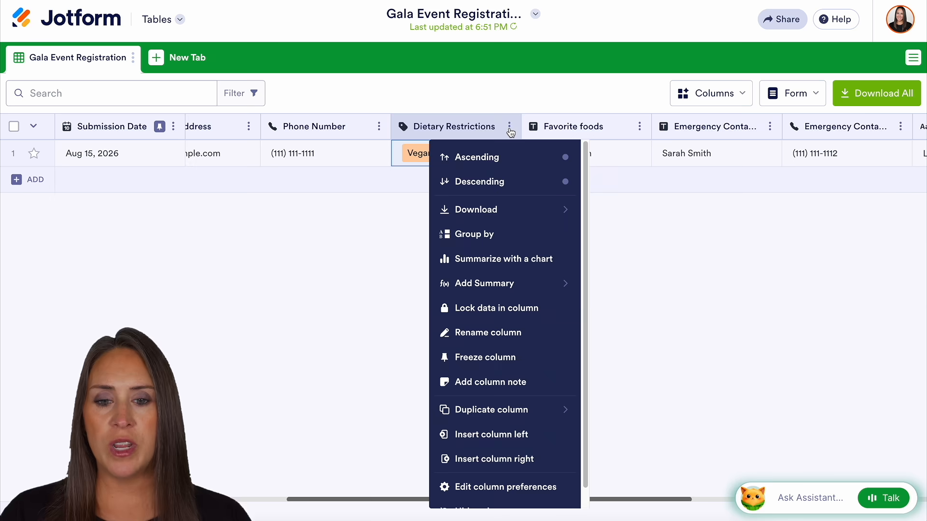
click(529, 260)
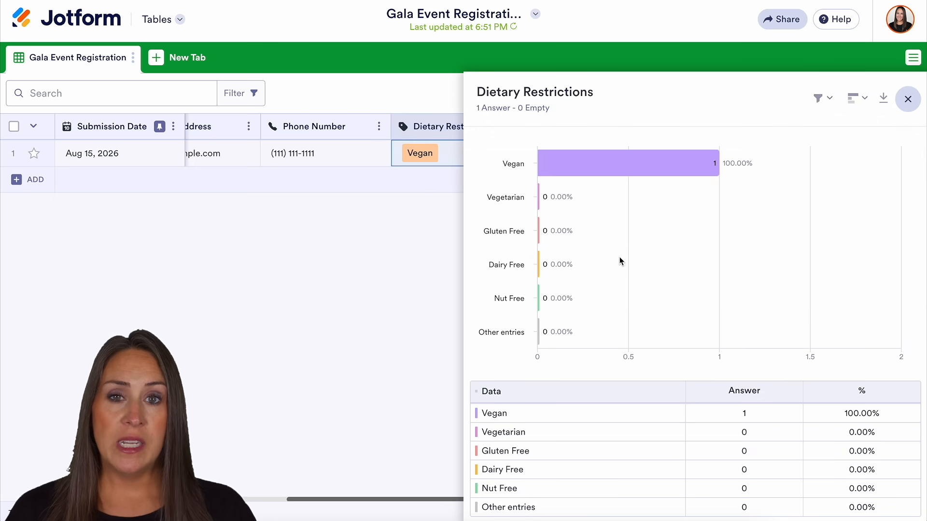
click(857, 98)
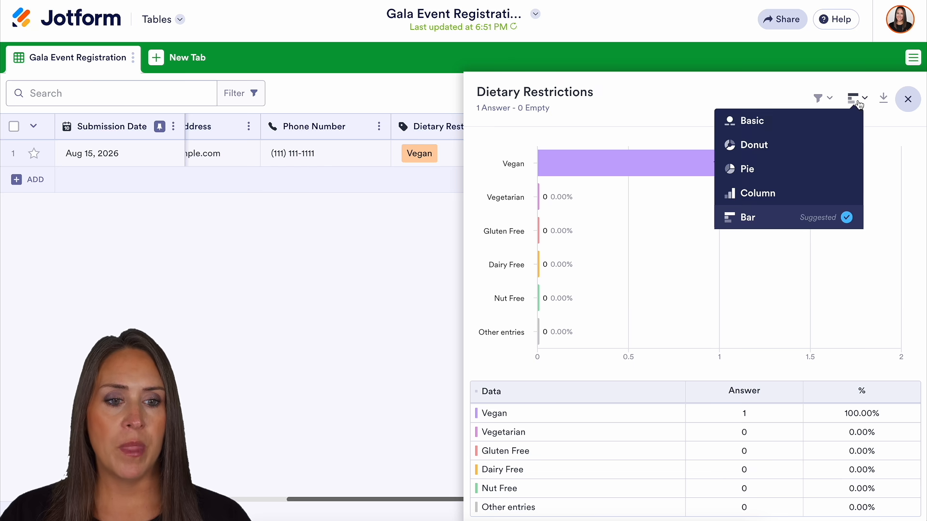
click(768, 147)
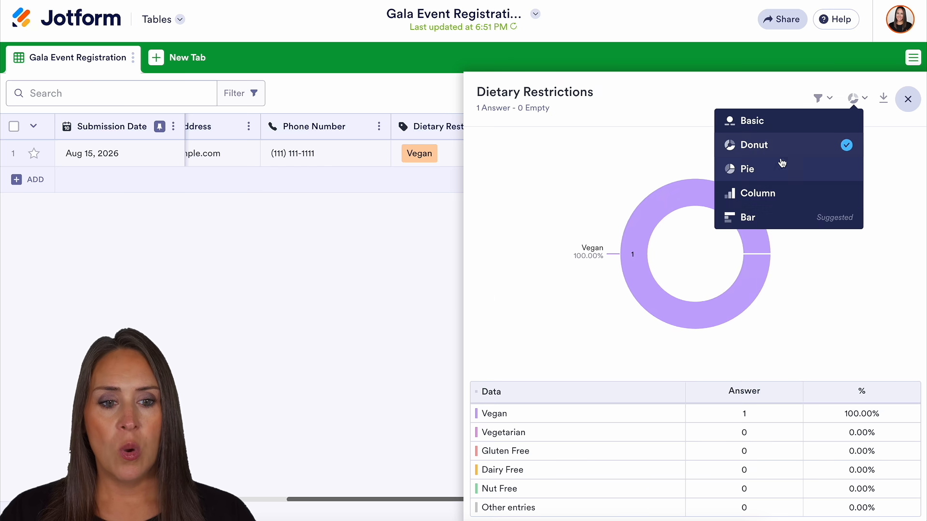
click(757, 178)
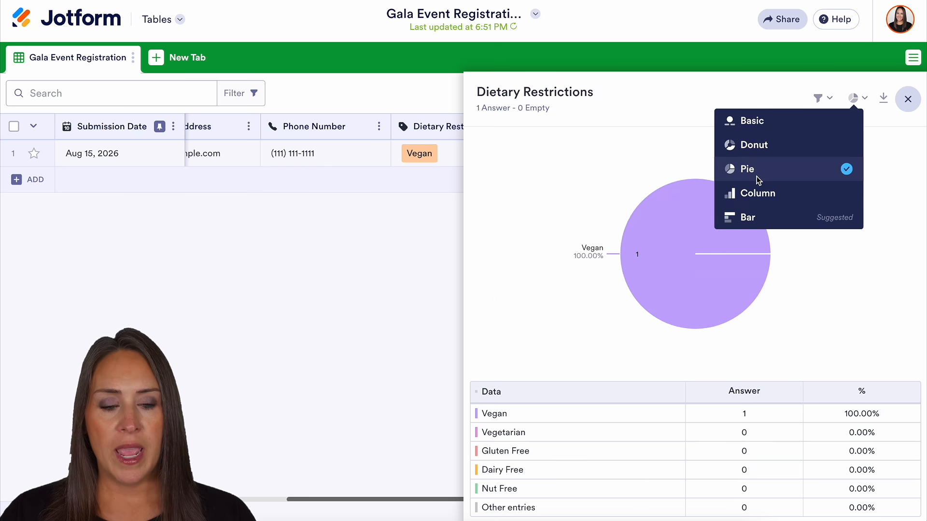
click(915, 99)
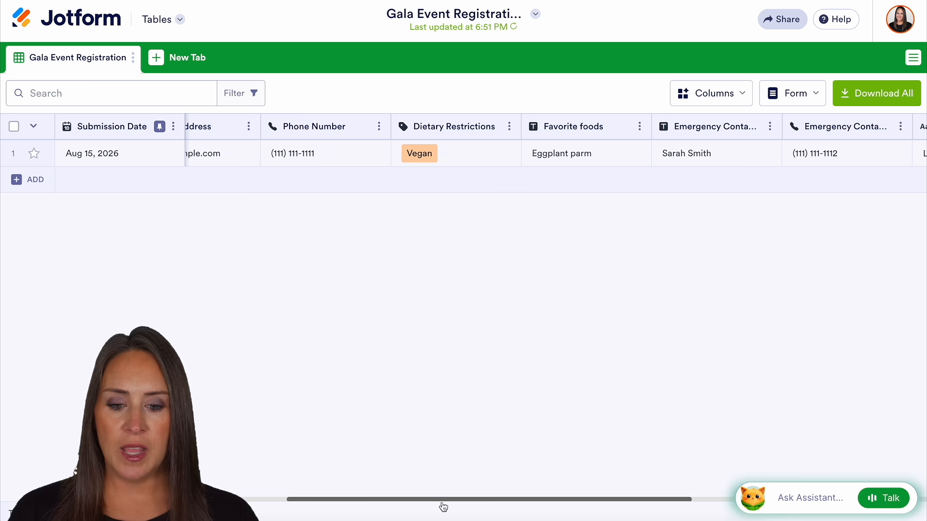
drag(442, 500, 273, 498)
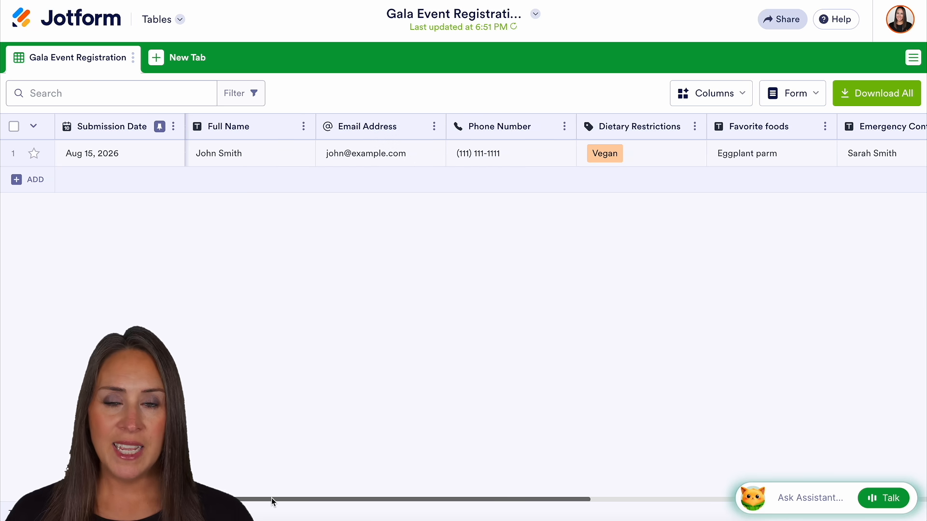